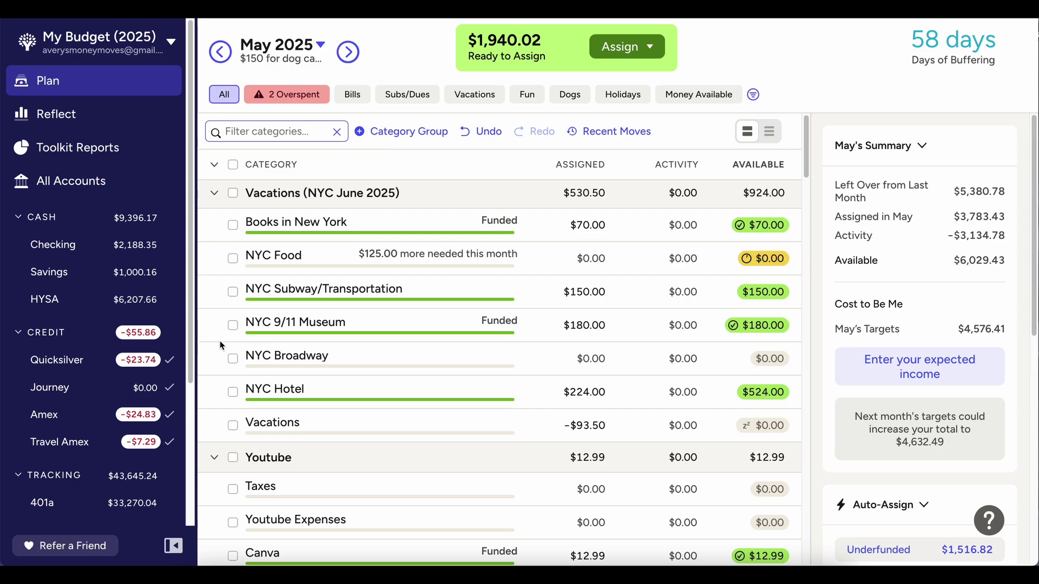
Record an INTEREST PAYMENT inflow of $19.94 dated 05/23/2025 in the HYSA account, categorized as Ready to Assign
left_click(73, 309)
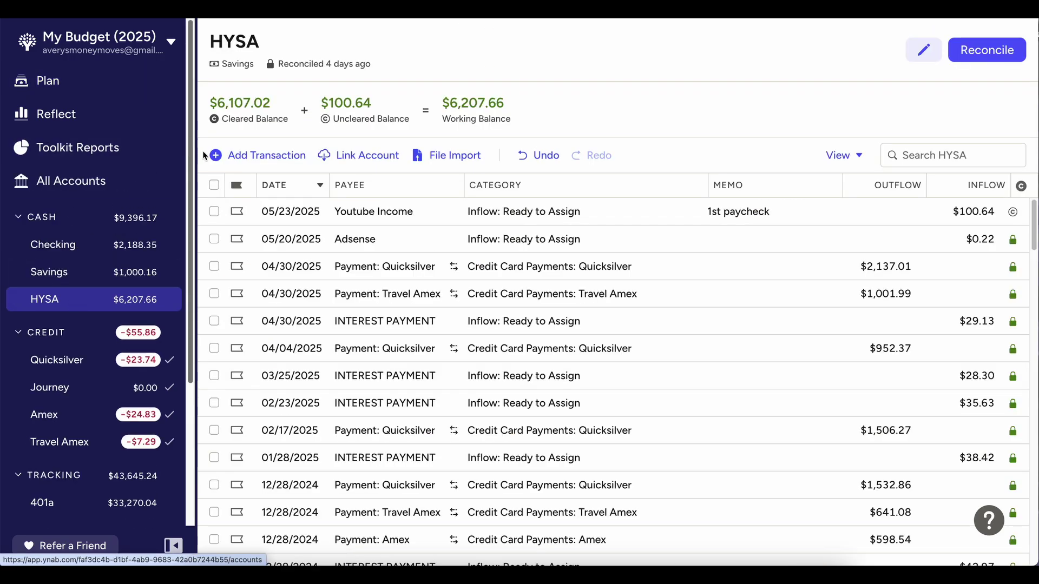
left_click(233, 157)
left_click(358, 218)
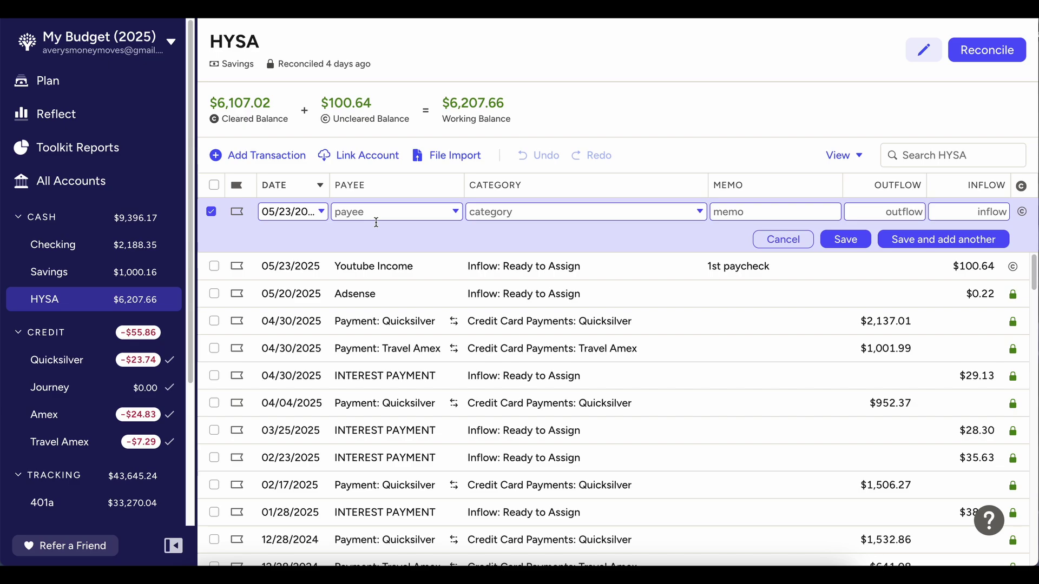
left_click(388, 212)
type("inter")
key("Return")
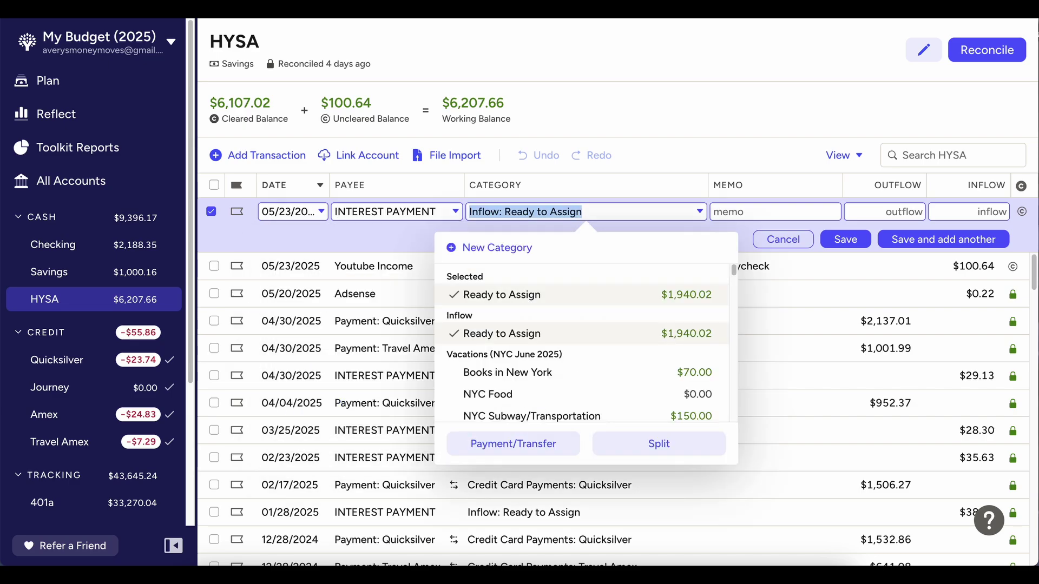
key("Return")
type("19.94")
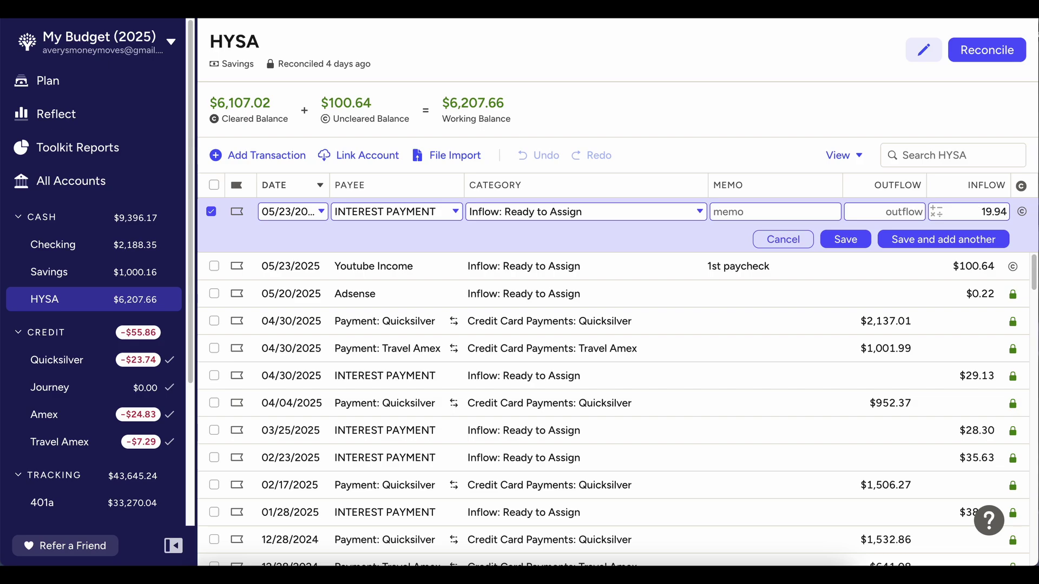
key("Return")
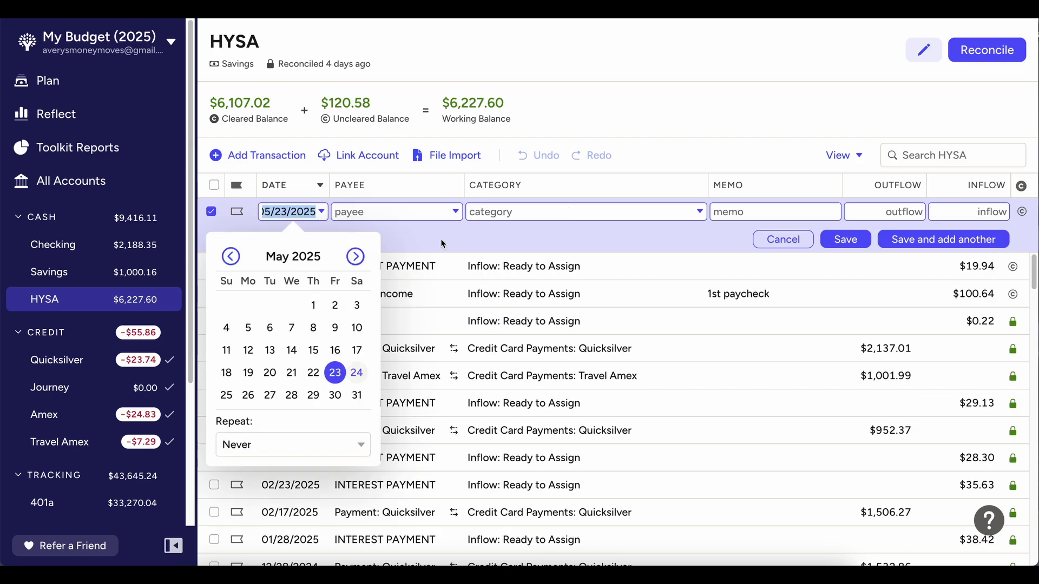
left_click(762, 240)
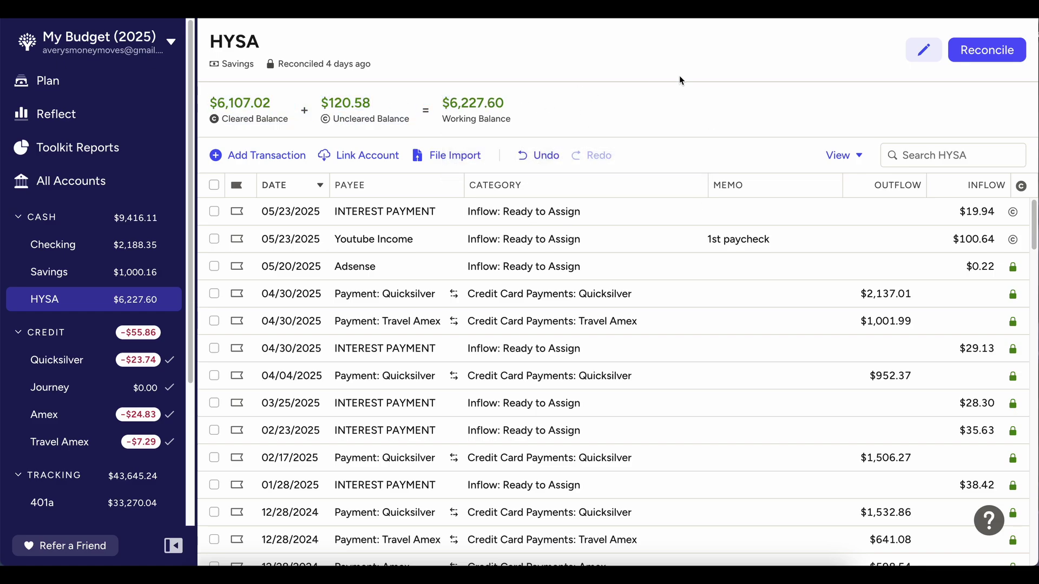
Mark the INTEREST PAYMENT and Youtube Income transactions as cleared, and reconcile the HYSA account
left_click(1012, 212)
left_click(1013, 239)
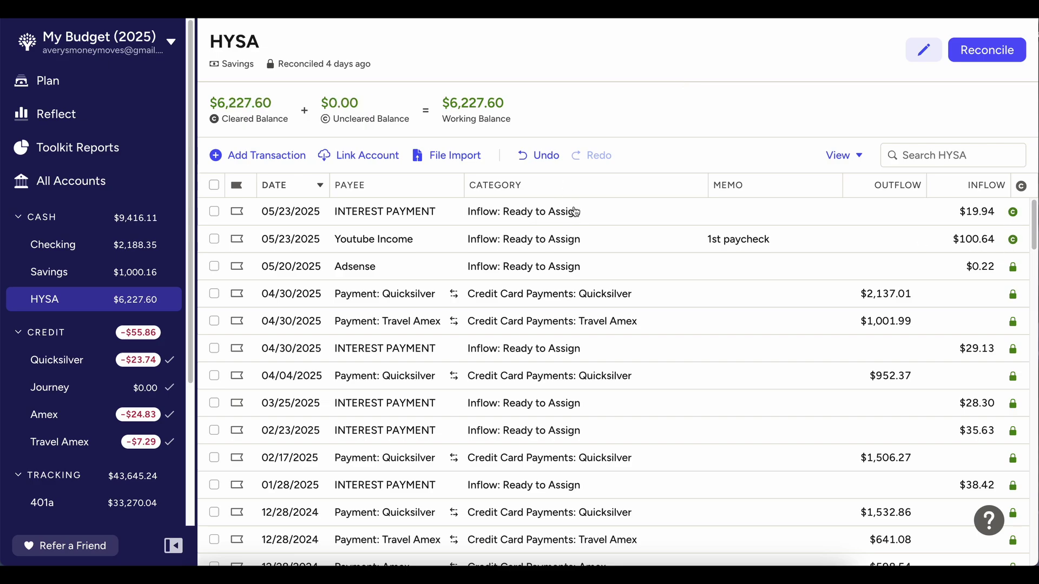
left_click(982, 51)
left_click(968, 192)
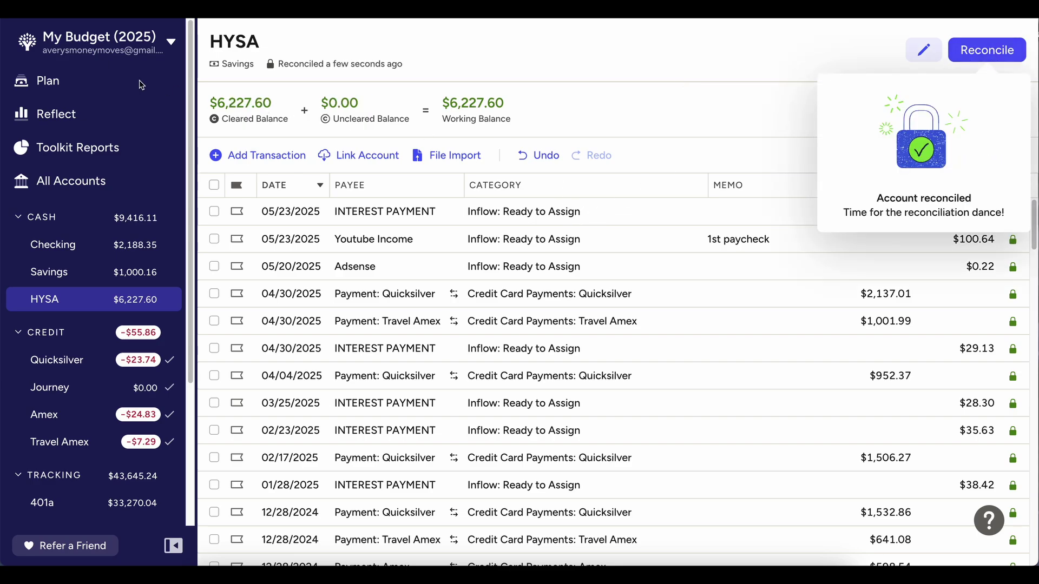
Show the July 2025 plan with all category groups collapsed except Household Bills
left_click(135, 85)
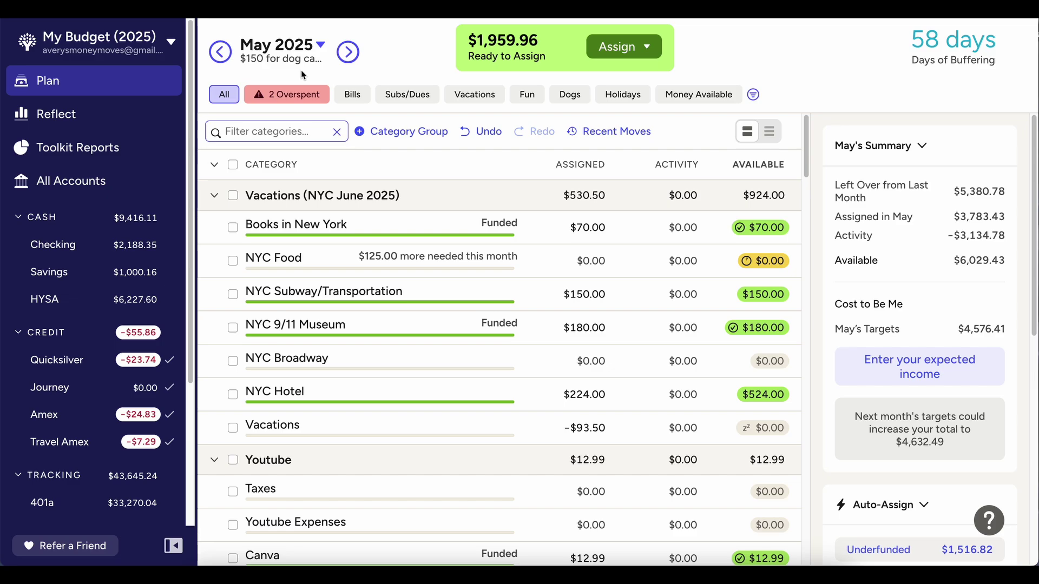
left_click(346, 52)
left_click(346, 52)
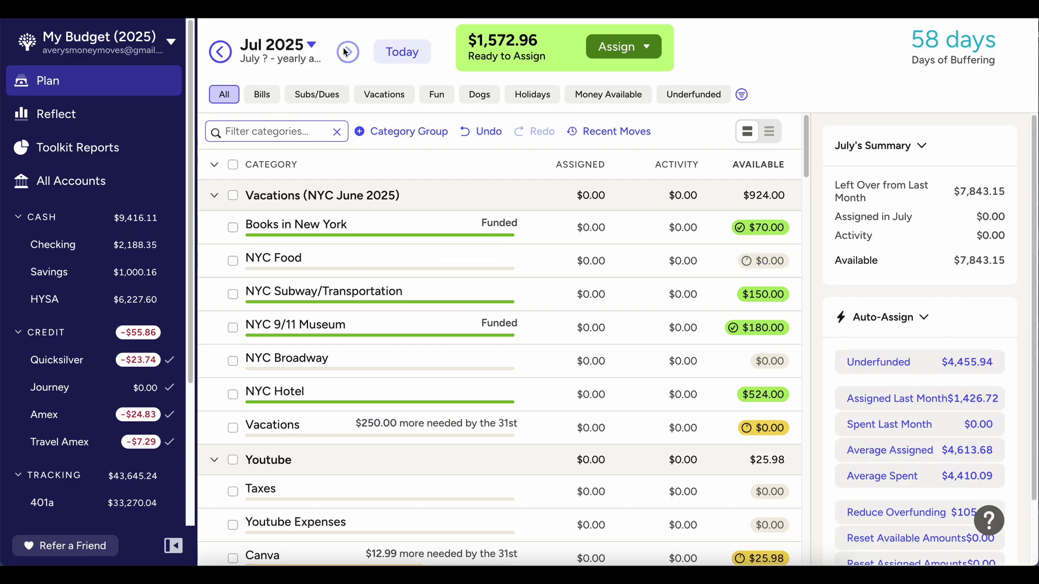
scroll(335, 258, "down", 5)
scroll(337, 258, "up", 5)
scroll(274, 245, "down", 1)
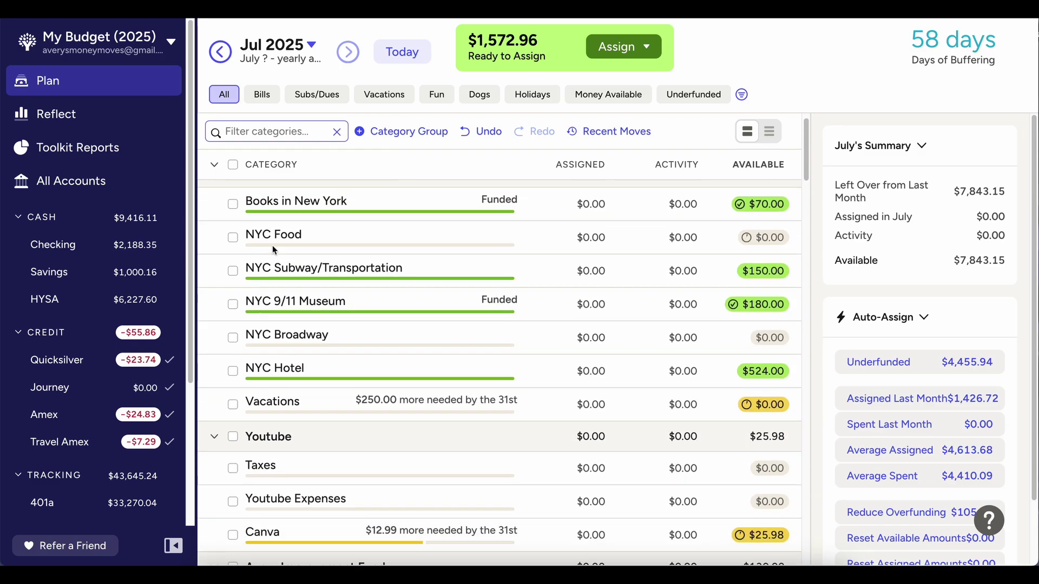
left_click(215, 166)
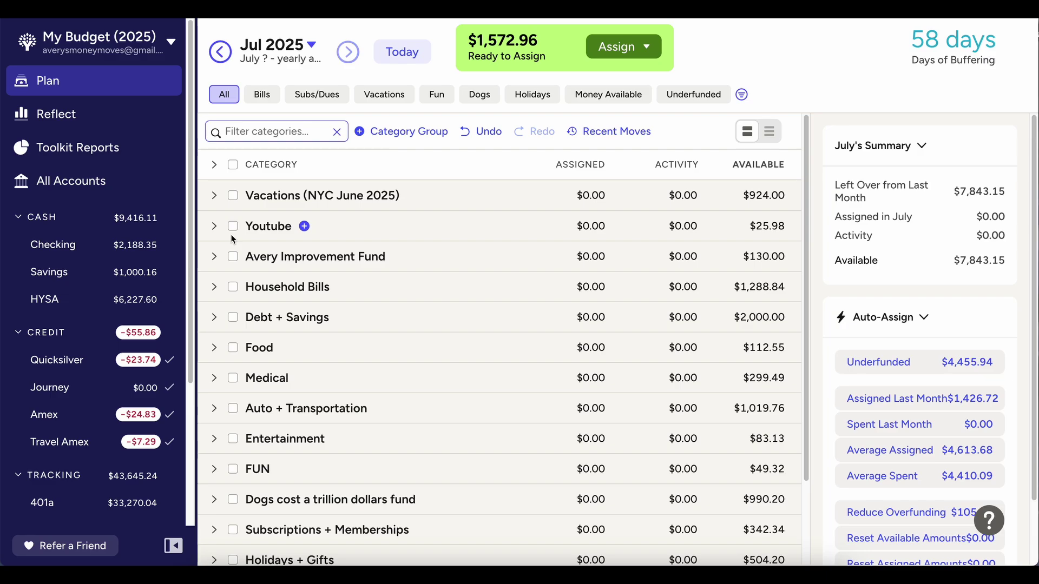
left_click(216, 290)
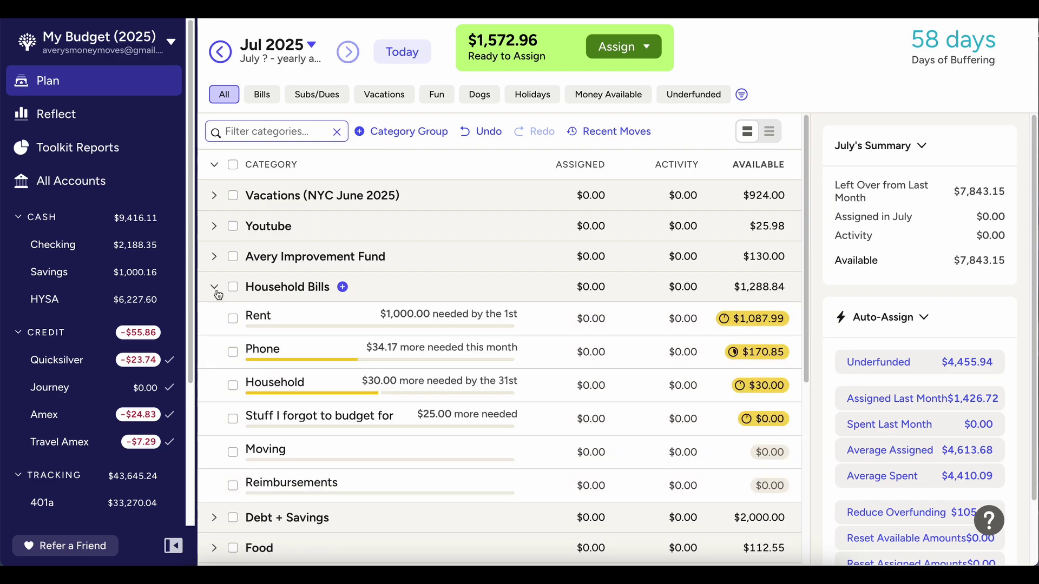
left_click(217, 291)
left_click(217, 291)
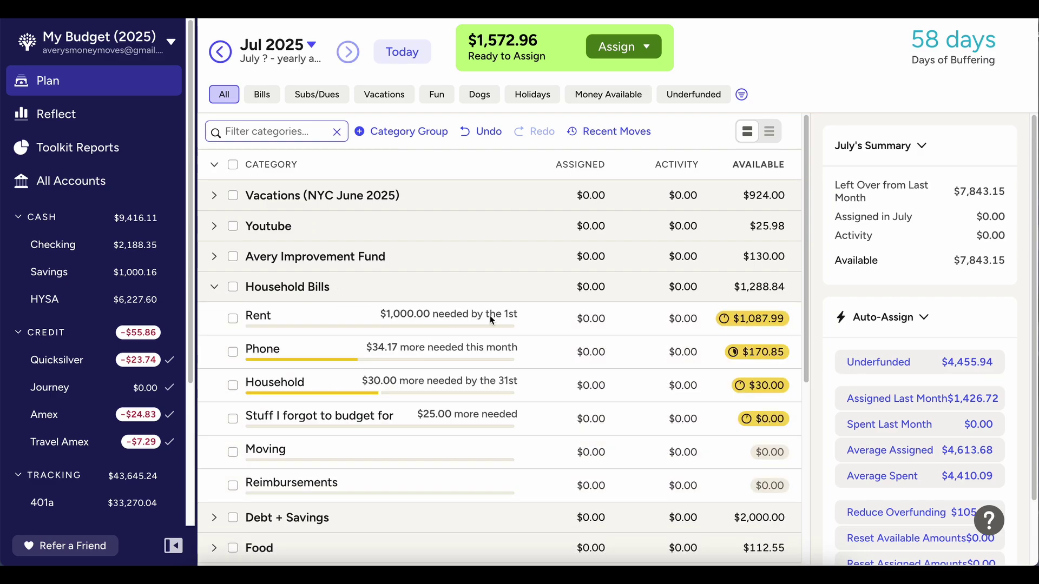
Assign $500 to the Rent category for July 2025
left_click(571, 319)
type("500")
key("Return")
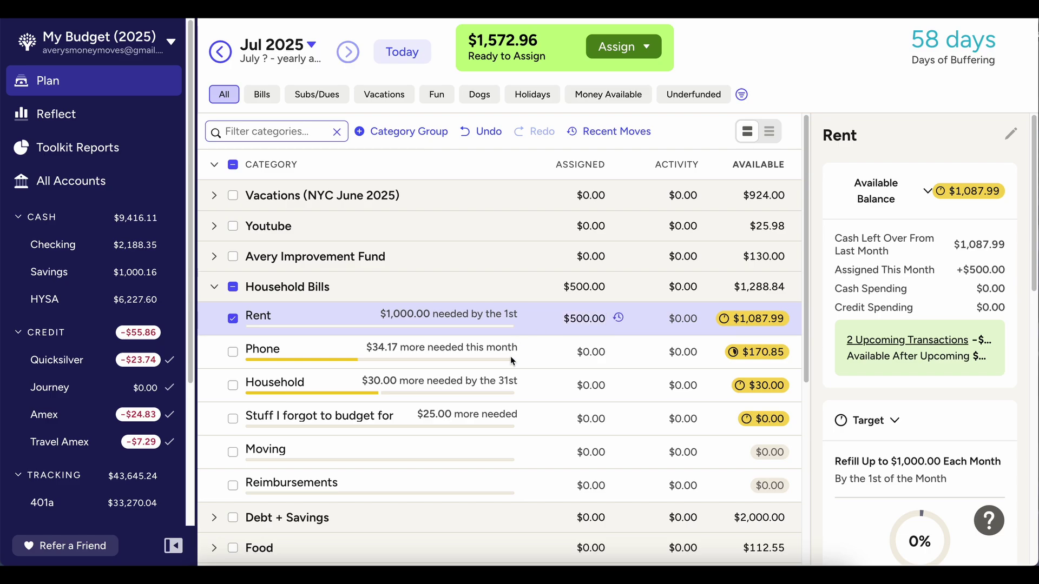
Filter the May 2025 plan to overspent categories and expand the Debt + Savings and Holidays + Gifts groups
left_click(216, 53)
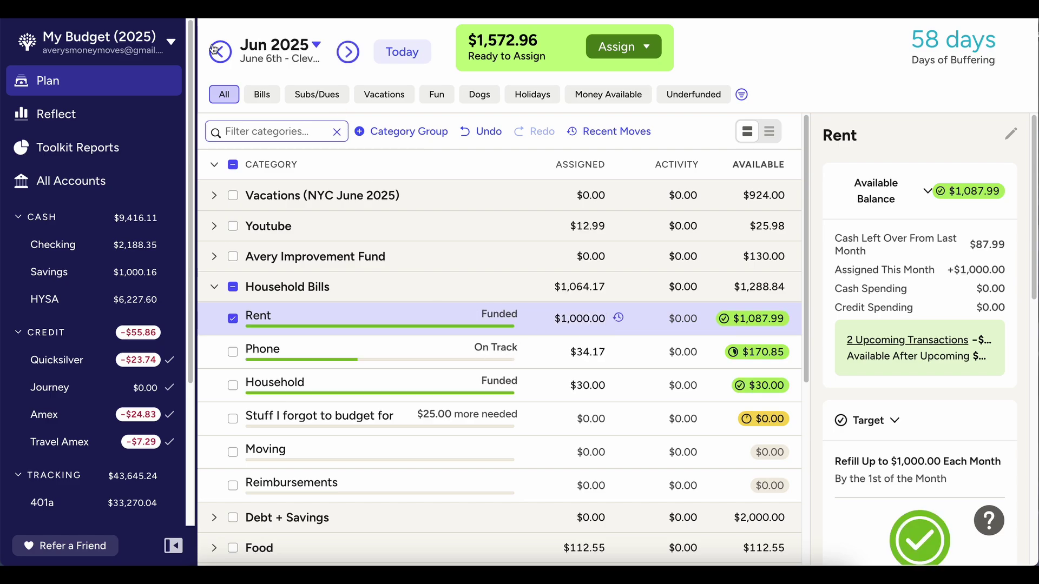
left_click(216, 52)
left_click(302, 96)
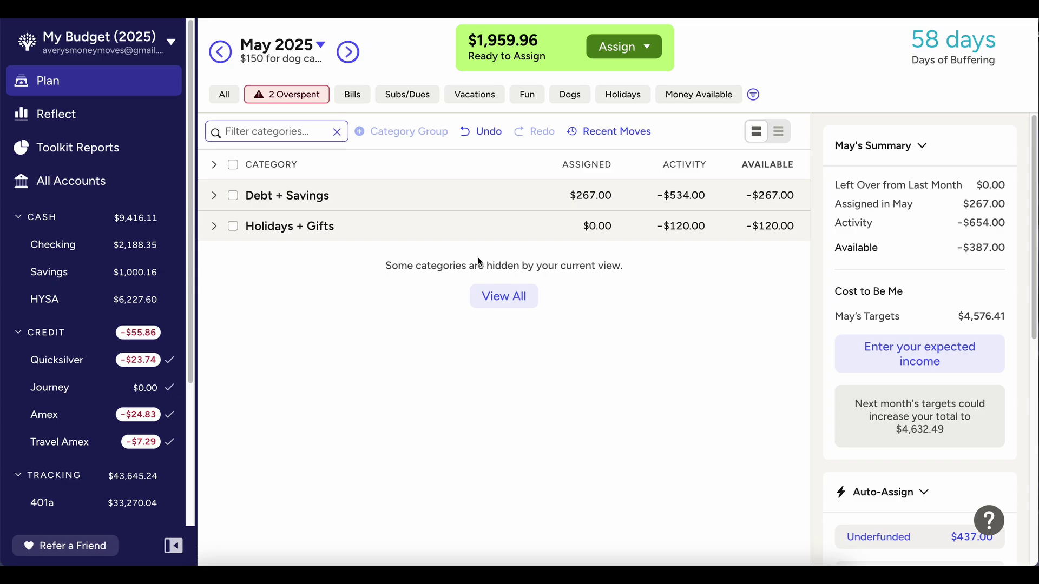
left_click(215, 197)
left_click(215, 260)
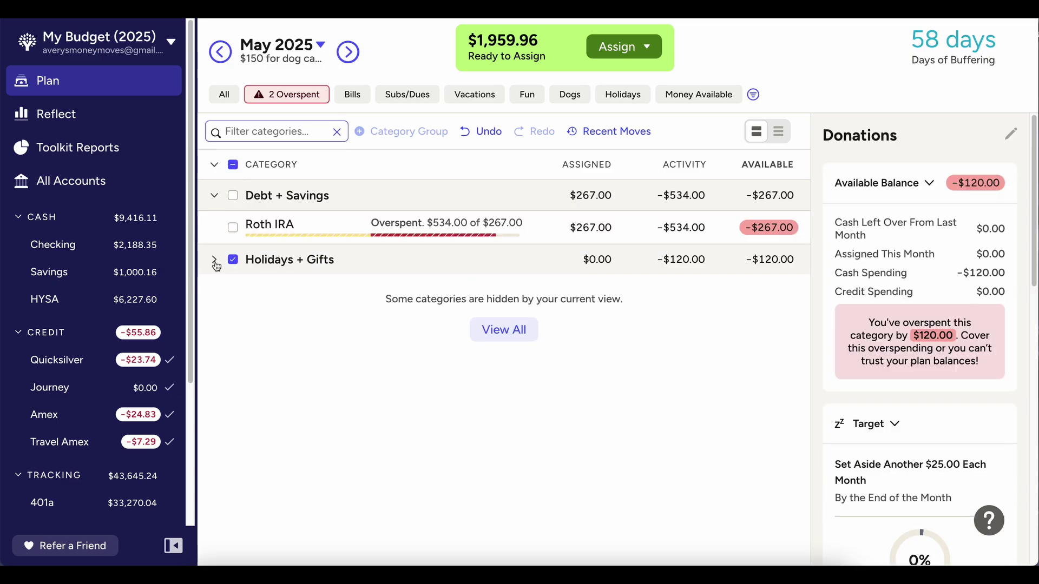
left_click(234, 260)
Add $267 to the amount assigned to Roth IRA in May to cover its overspending
left_click(573, 227)
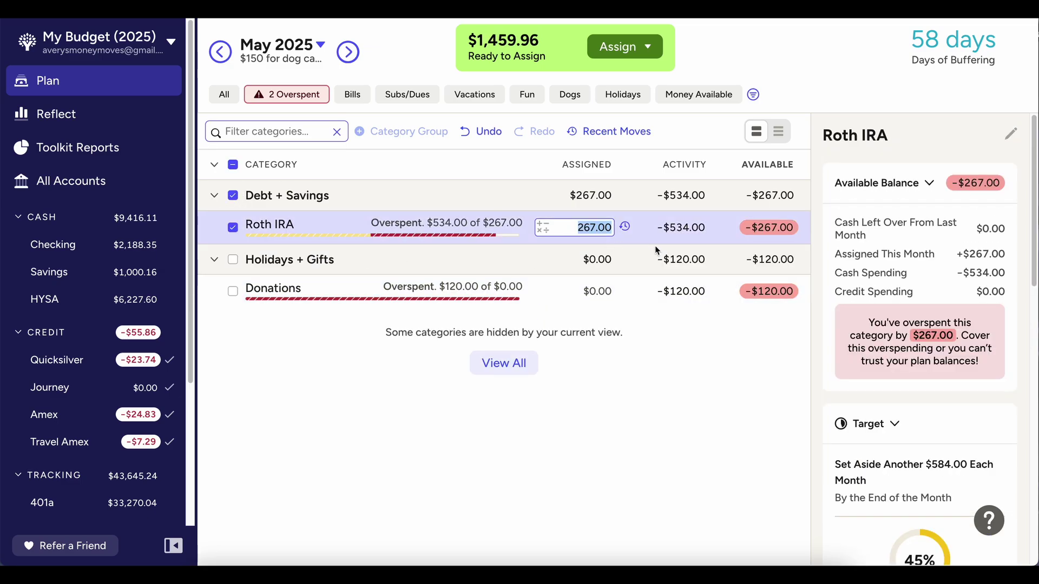
key("Right")
type("+267")
key("Return")
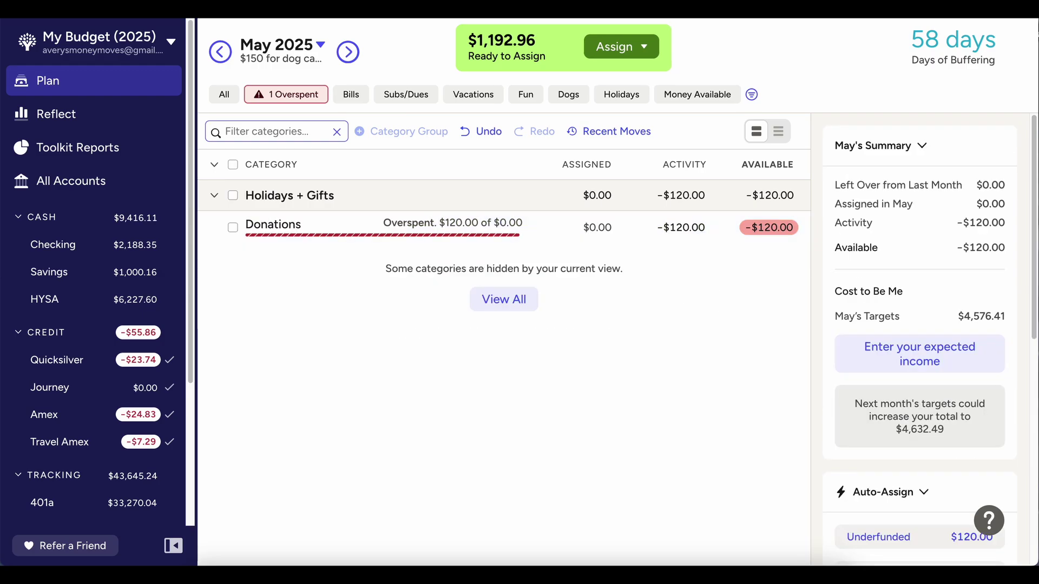
Assign $120 to the overspent Donations category in May
left_click(615, 229)
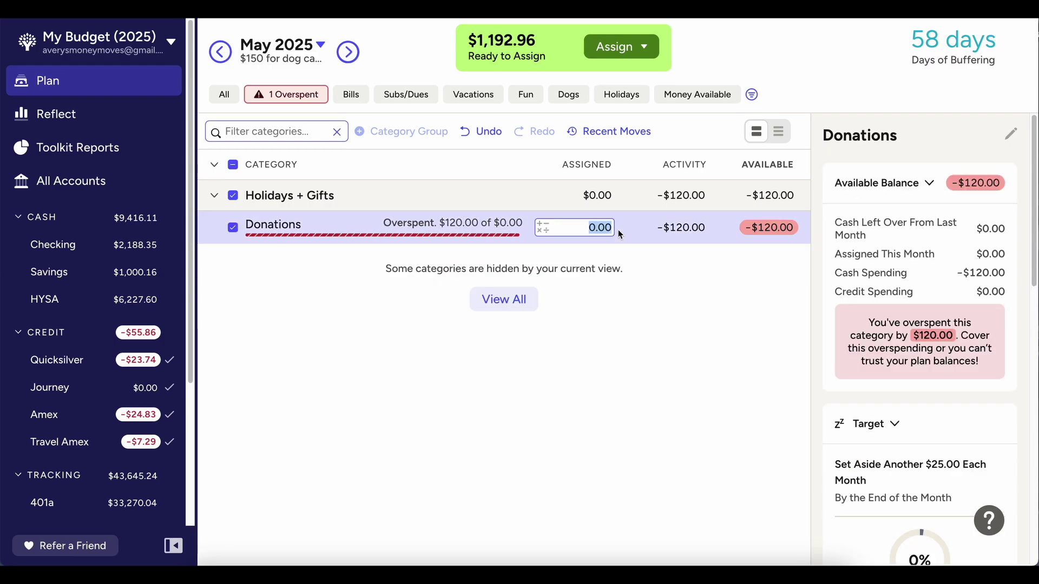
type("120")
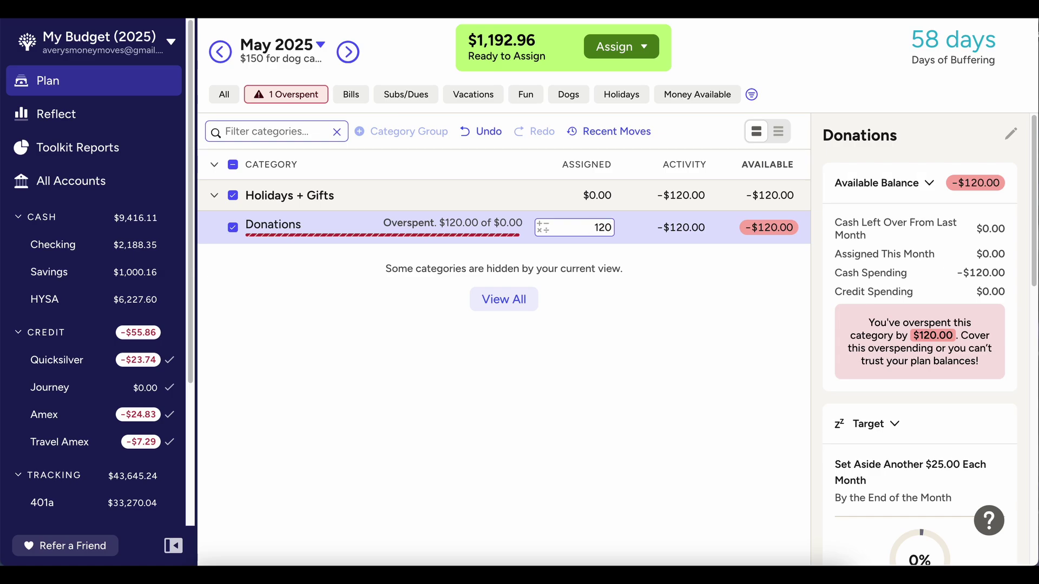
key("Return")
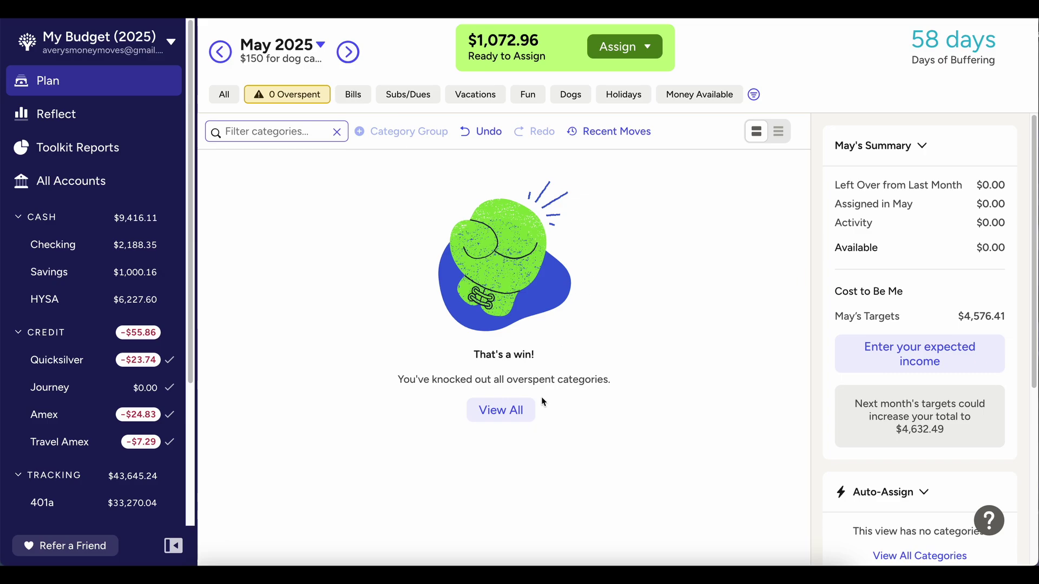
Show all May categories again with the category groups expanded, down to the dog expenses group
left_click(513, 403)
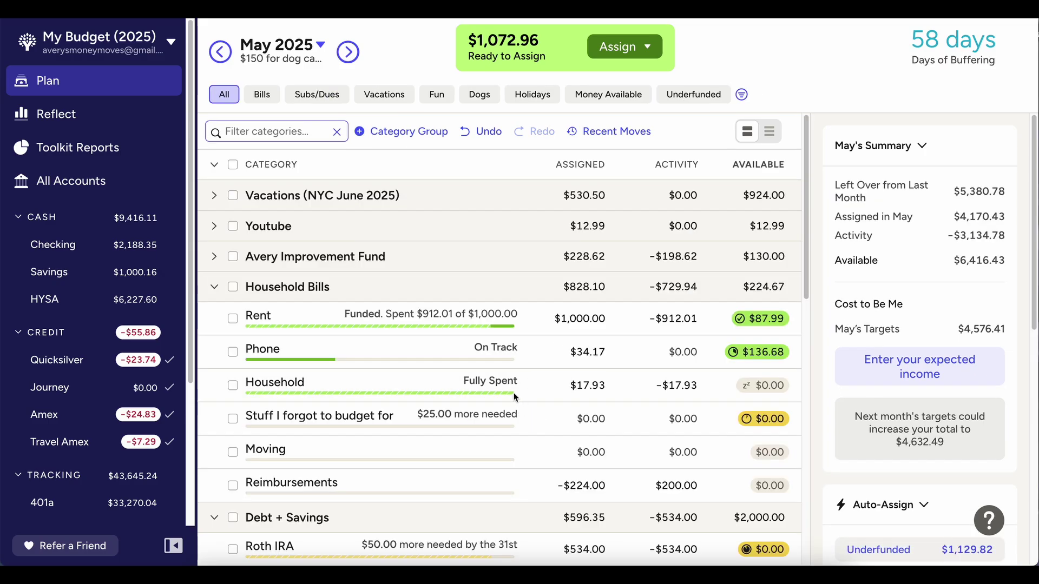
scroll(424, 368, "down", 9)
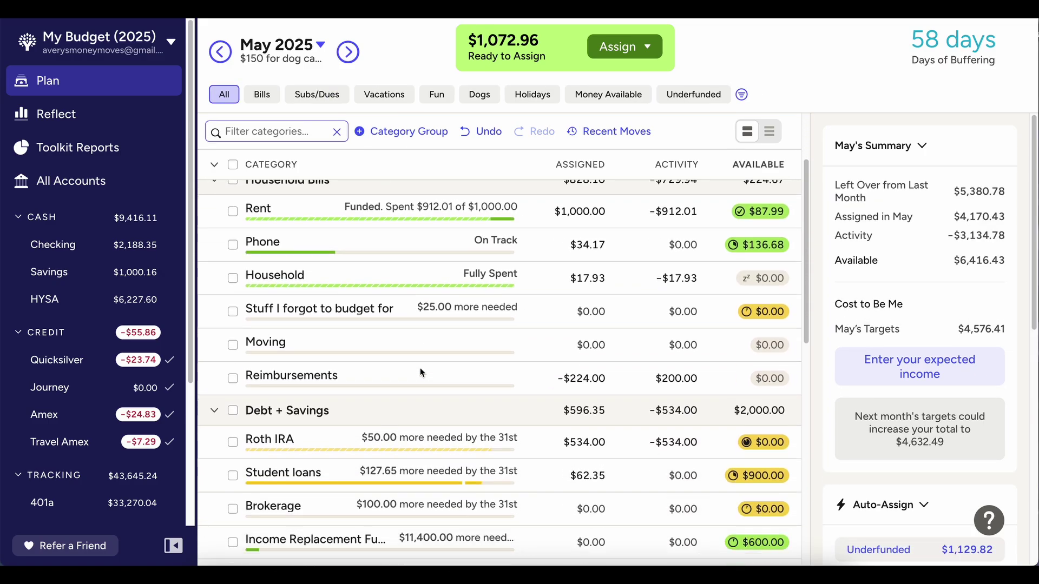
left_click(371, 301)
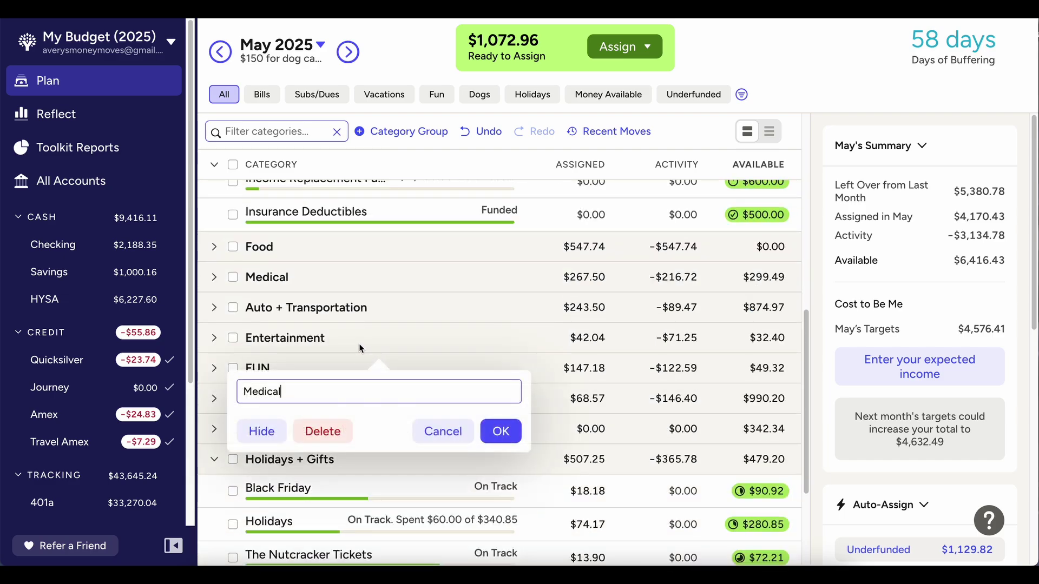
left_click(445, 432)
scroll(236, 282, "up", 3)
scroll(306, 337, "up", 5)
scroll(306, 336, "down", 15)
scroll(308, 347, "down", 10)
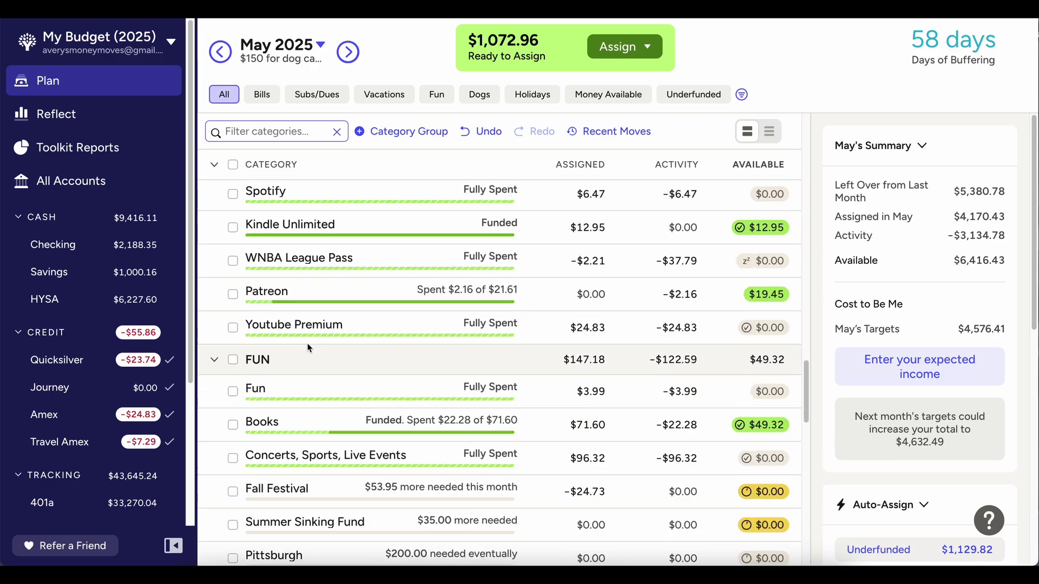
scroll(546, 294, "up", 2)
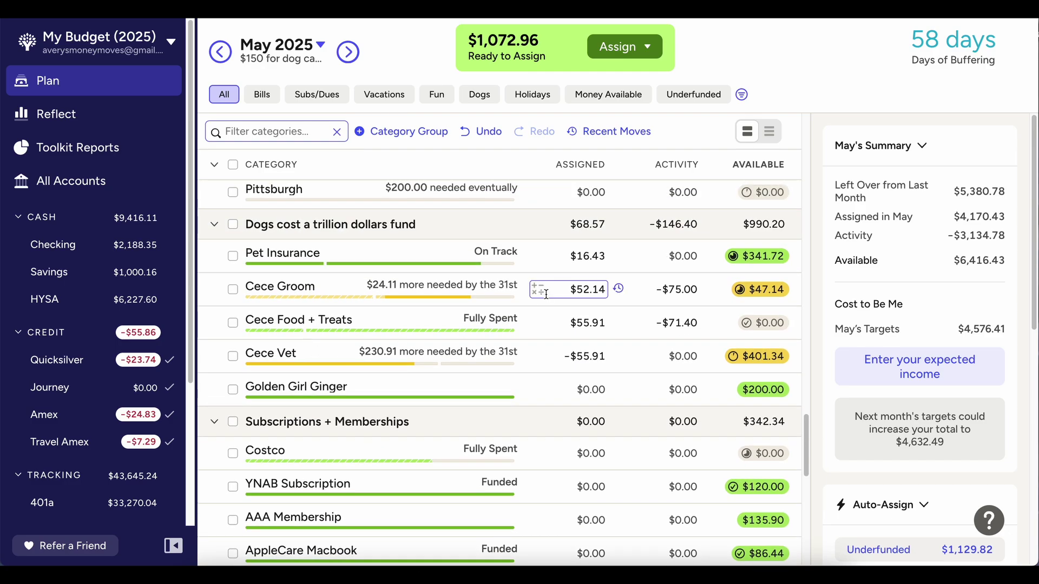
left_click(602, 255)
left_click(602, 292)
key("Right")
type("+50")
key("Return")
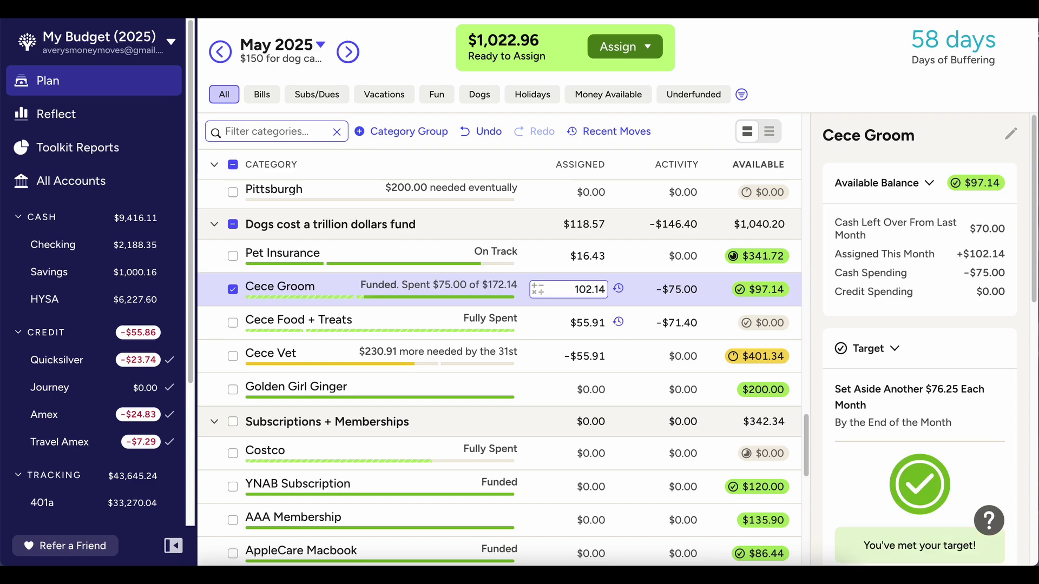
Add $40 to the amount assigned to Cece Food + Treats in May and deselect the category
left_click(590, 323)
key("Right")
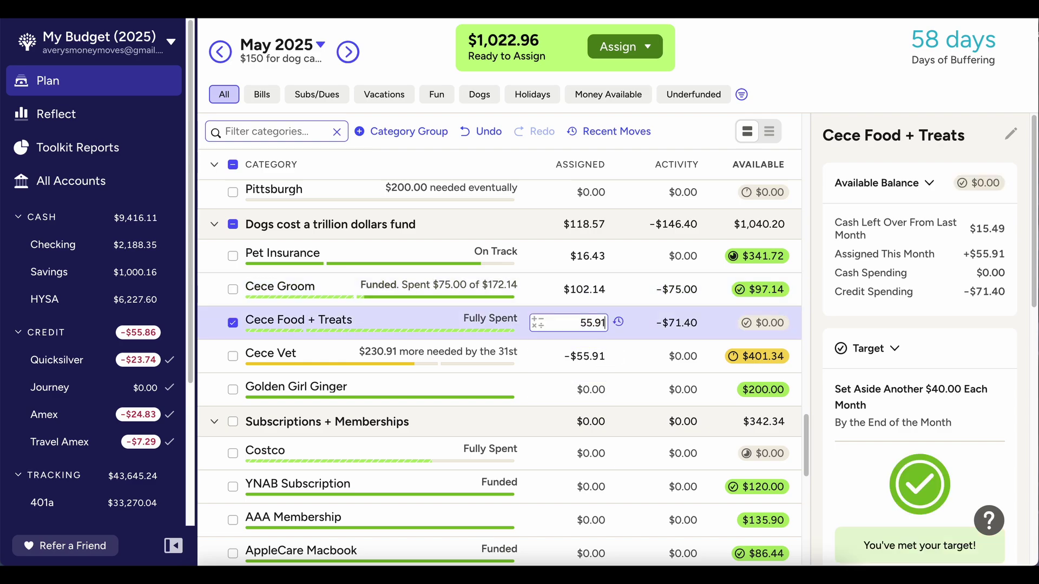
key("Return")
left_click(581, 320)
type("+40")
key("Return")
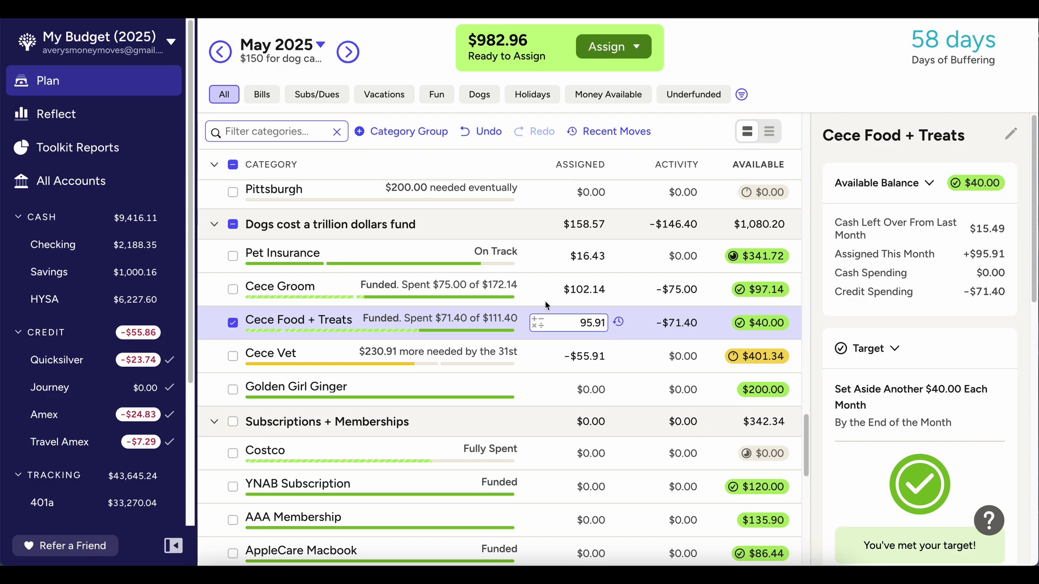
left_click(233, 322)
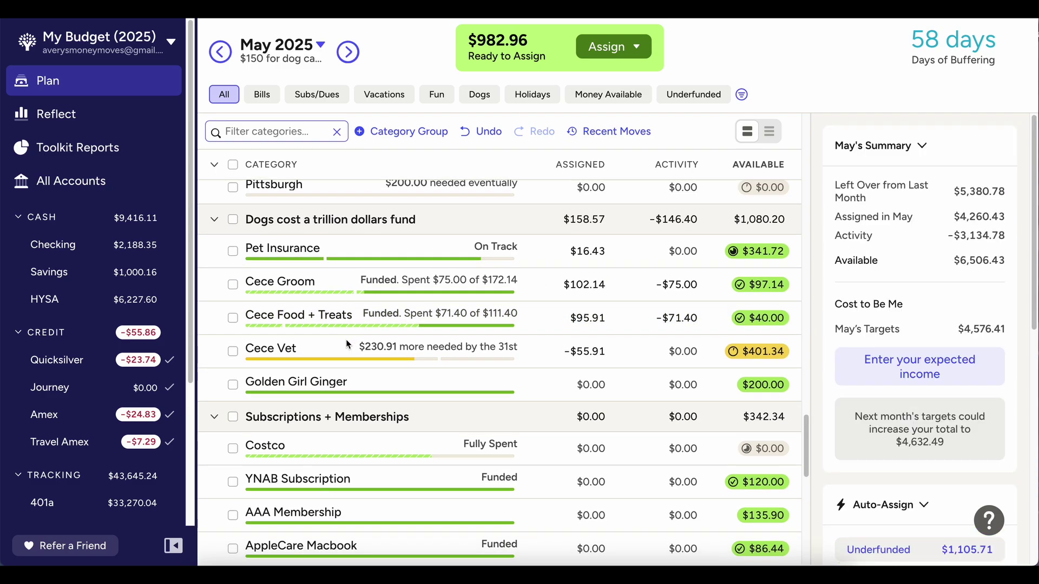
Add $60 to the amount assigned to Cece Vet in May
left_click(573, 355)
left_click(569, 366)
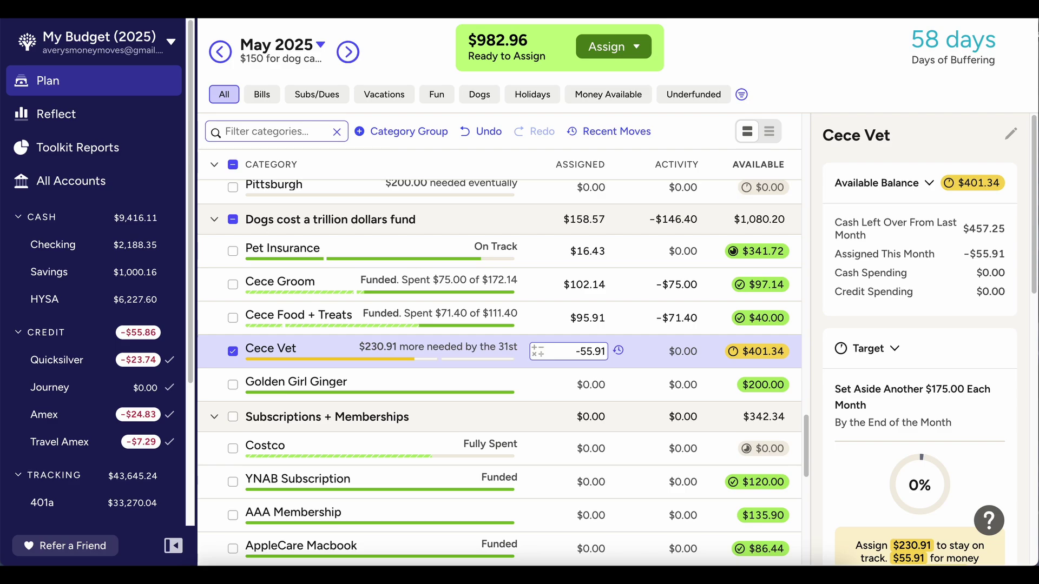
type("+60")
key("Return")
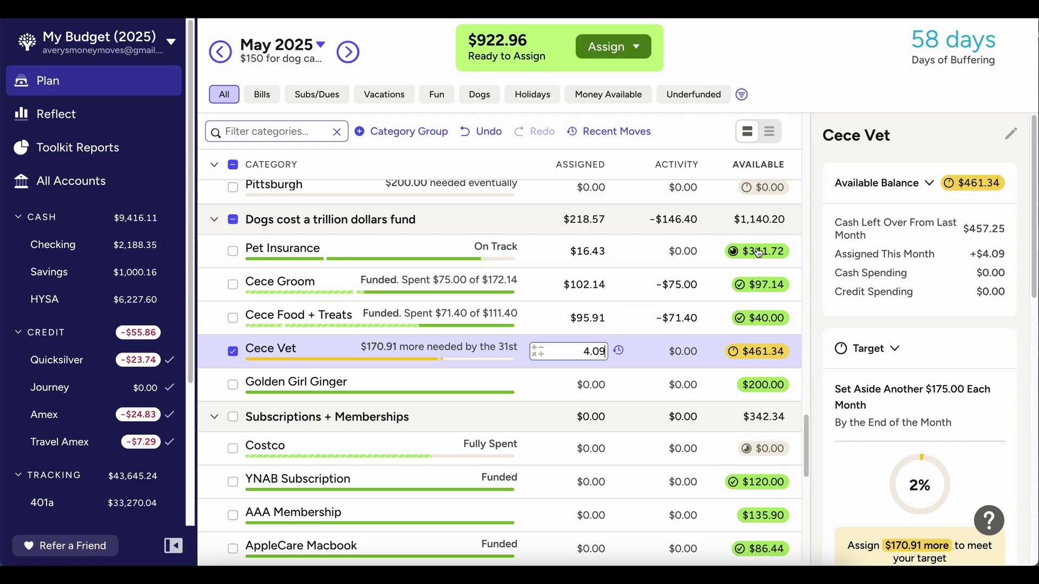
mouse_move(758, 253)
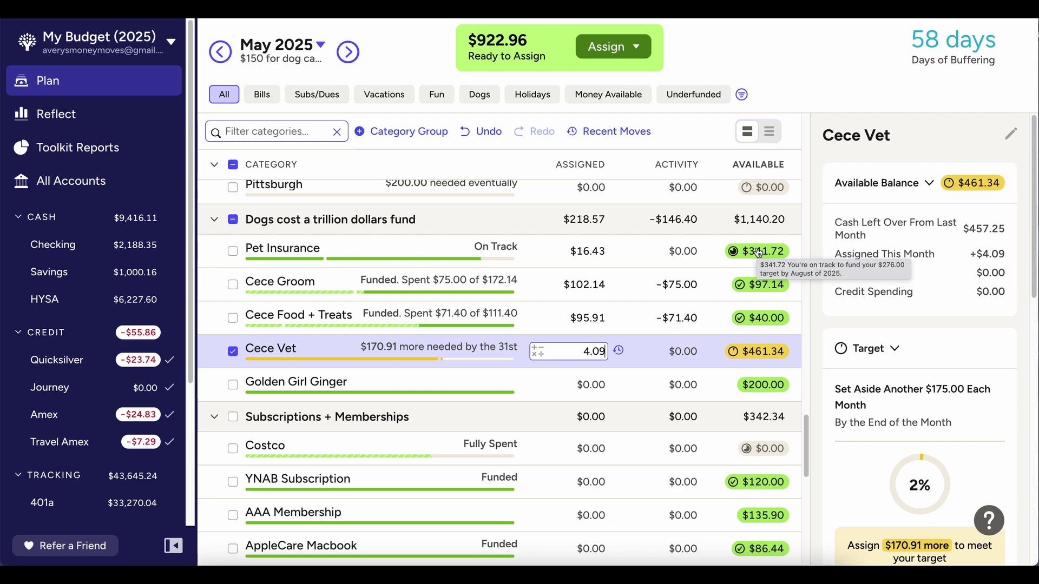
Deselect the Cece Vet category and collapse all category groups in the May plan
left_click(233, 351)
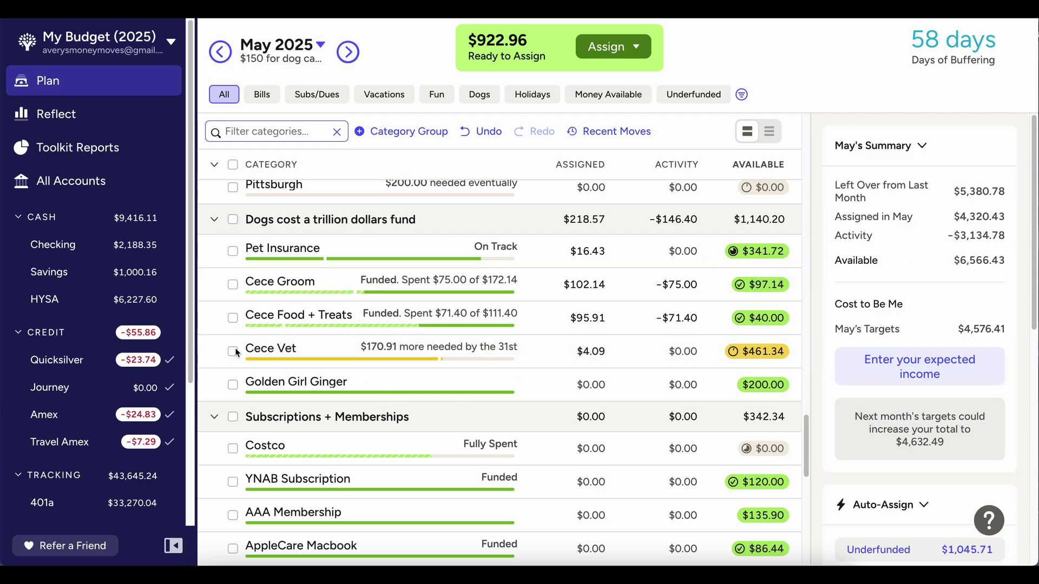
scroll(236, 353, "up", 10)
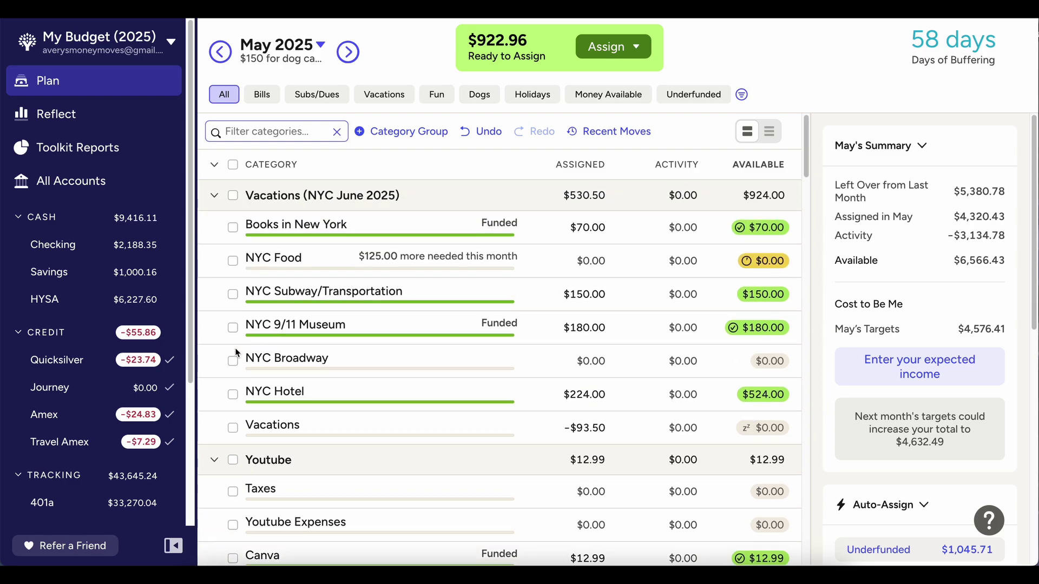
left_click(214, 165)
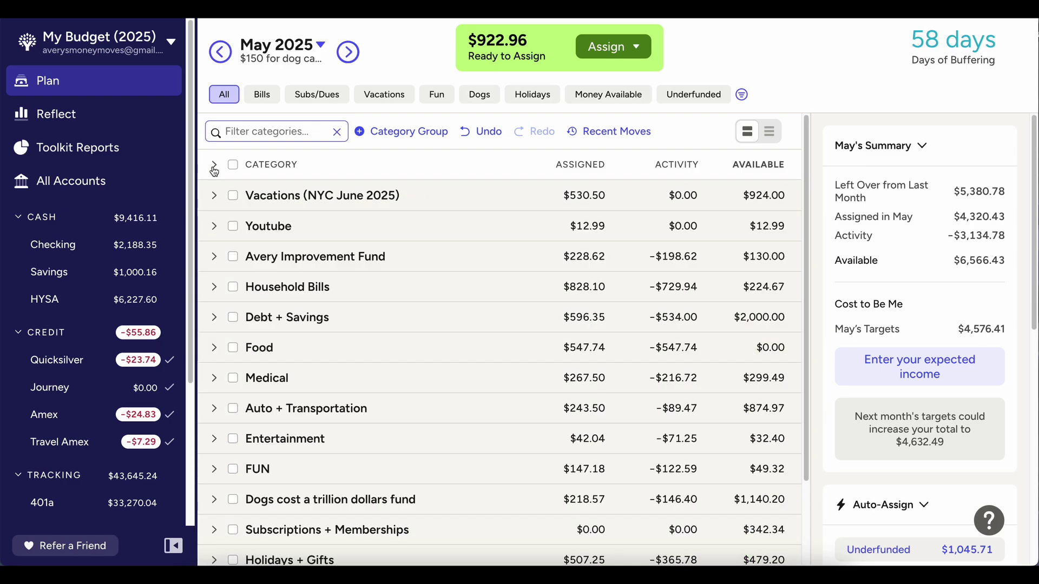
Assign $30.20 to Taxes in the Youtube group for May, deselect it and collapse the group
left_click(214, 226)
left_click(594, 253)
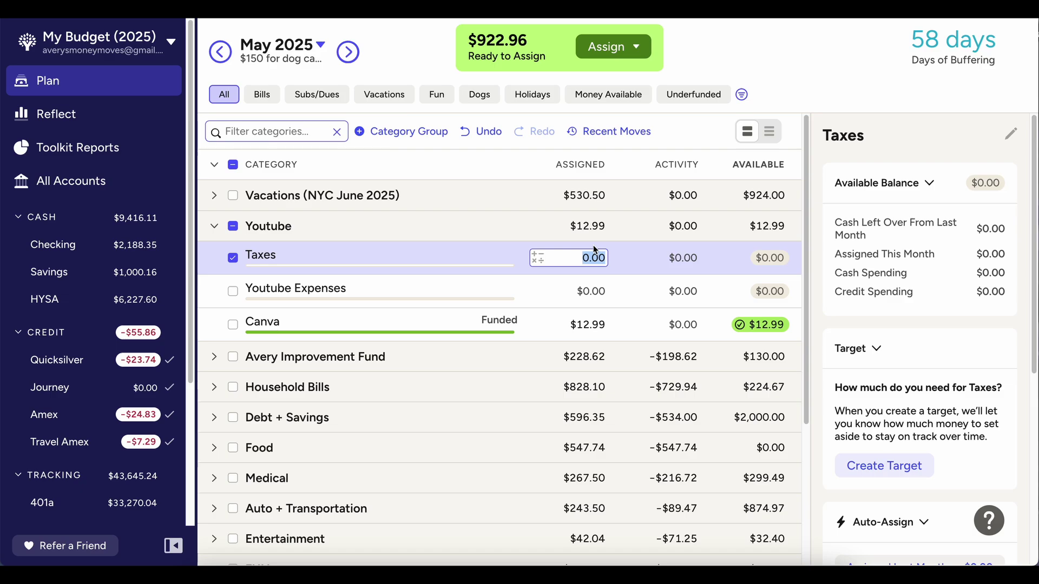
type("30.20")
key("Return")
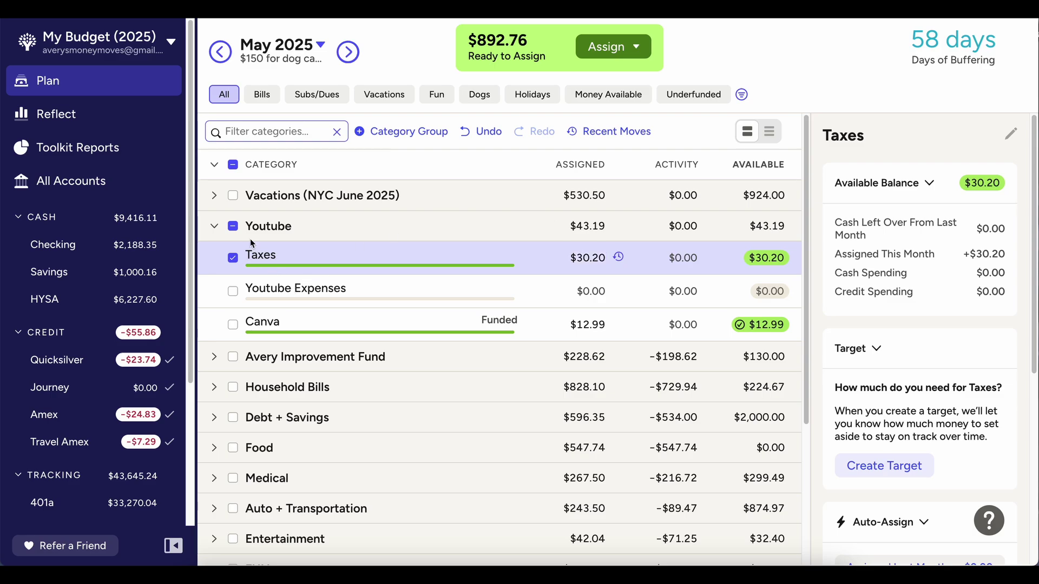
left_click(234, 230)
left_click(214, 226)
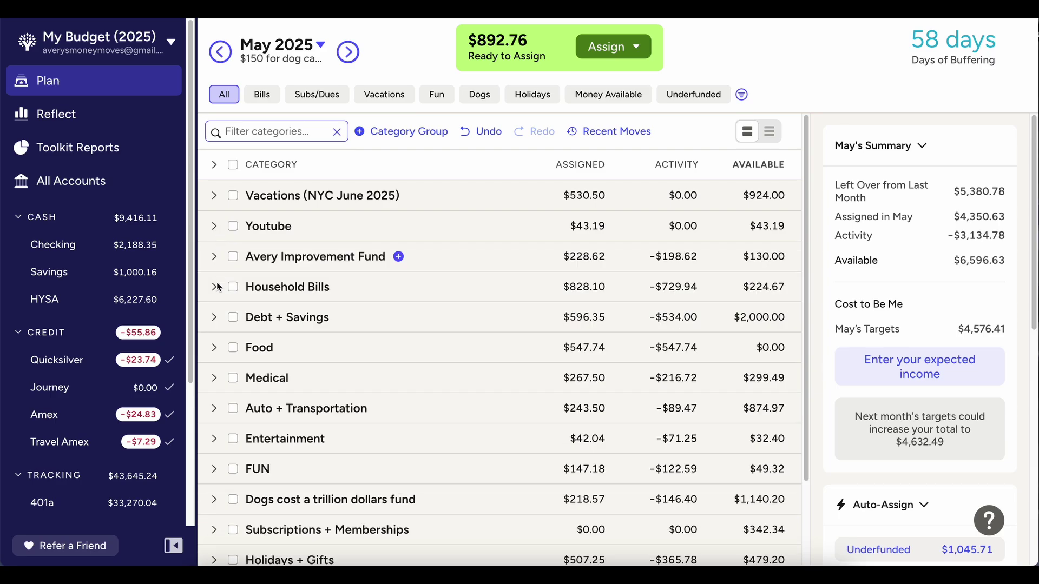
Expand the Debt + Savings group and inspect the income replacement fund's details without leaving it selected
left_click(214, 317)
scroll(595, 325, "down", 1)
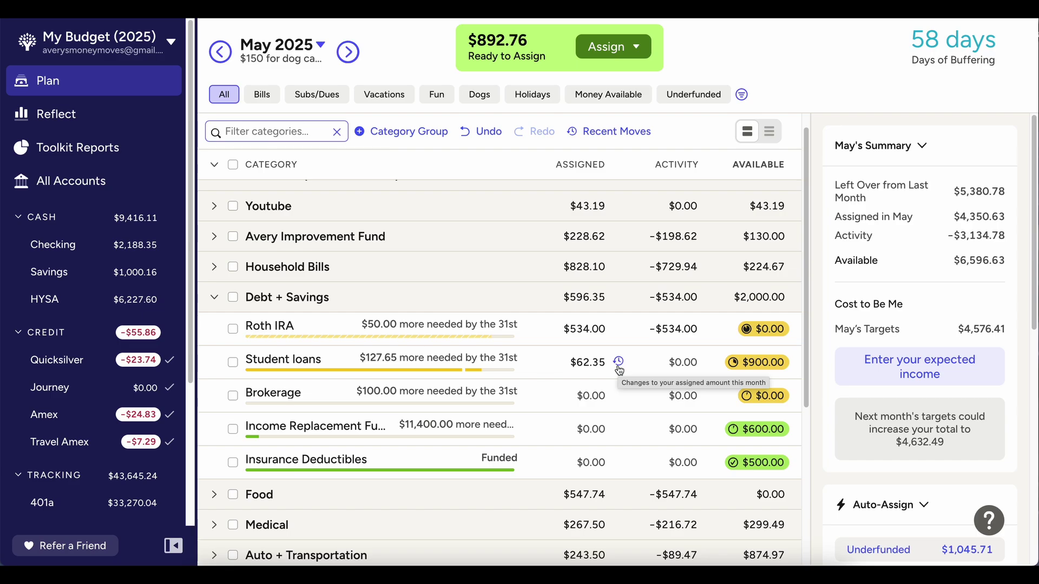
left_click(335, 433)
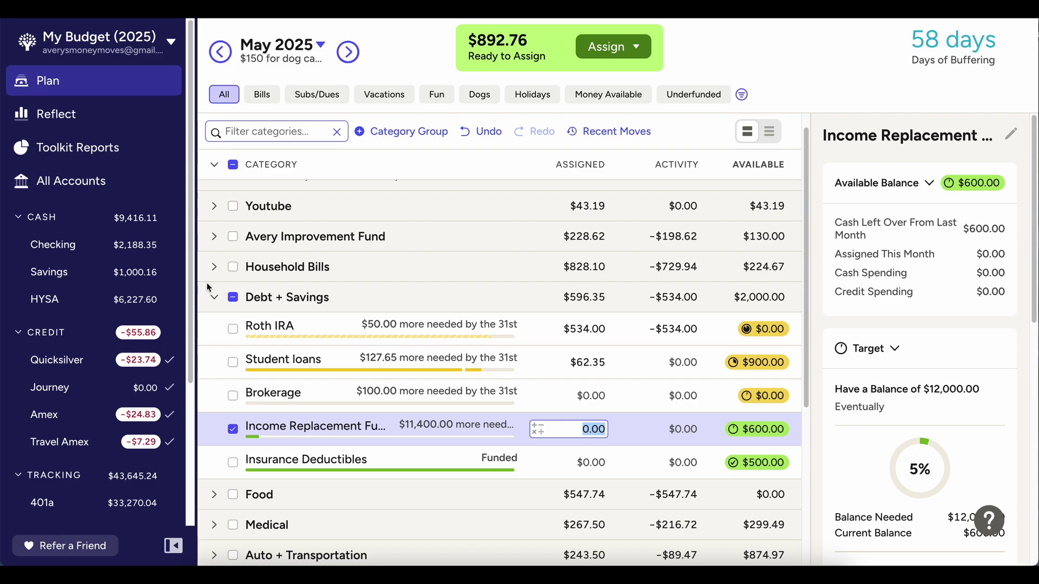
left_click(233, 429)
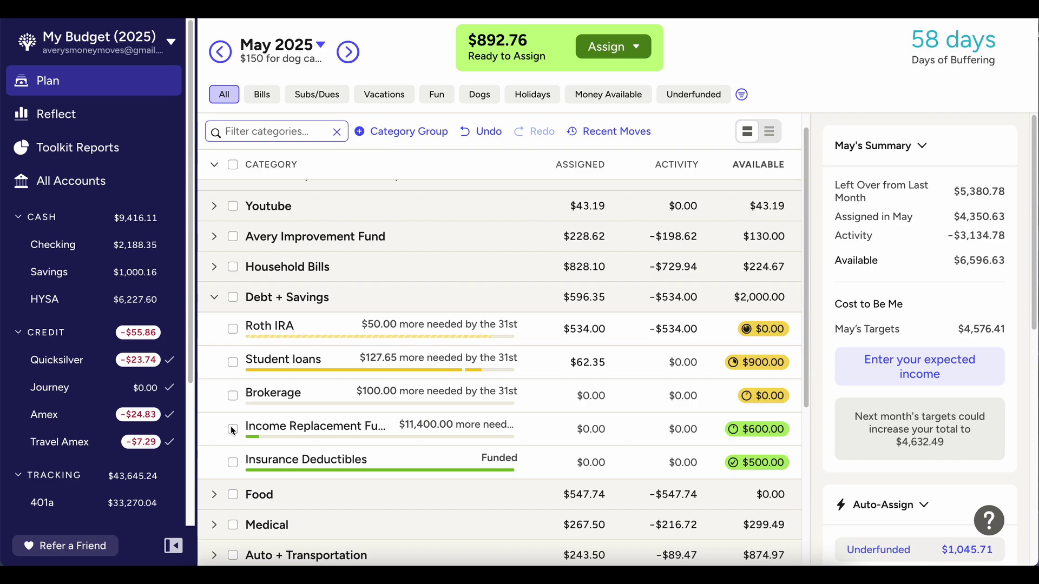
Review the categories in the Youtube and Debt + Savings groups and collapse all groups again
left_click(214, 206)
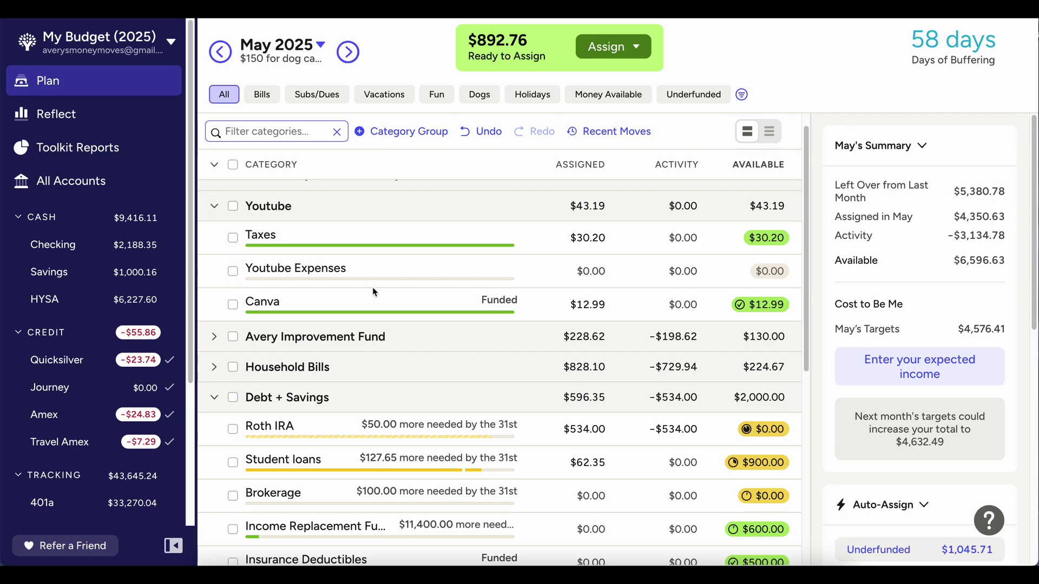
scroll(368, 290, "up", 1)
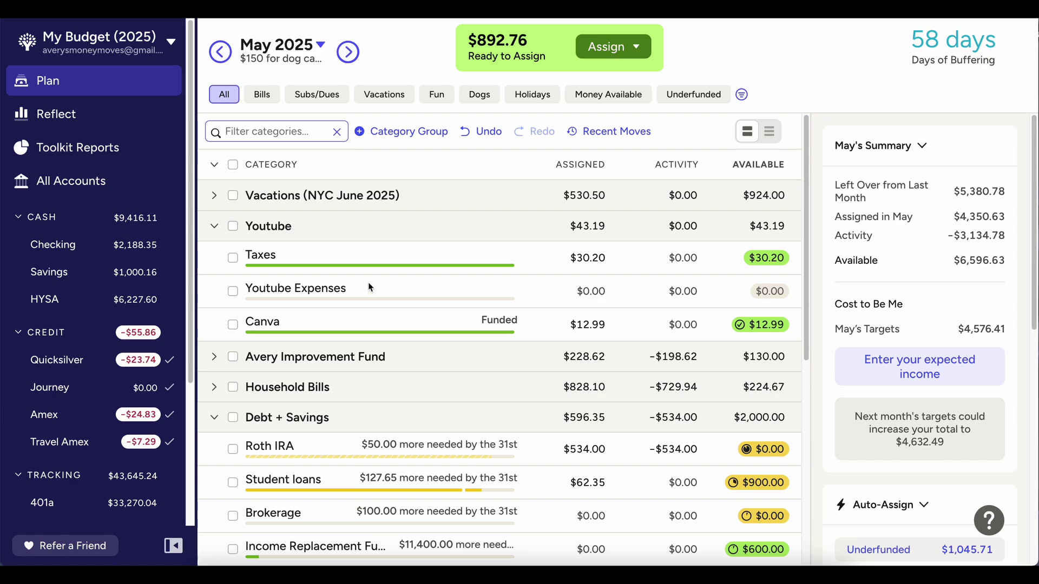
left_click(214, 226)
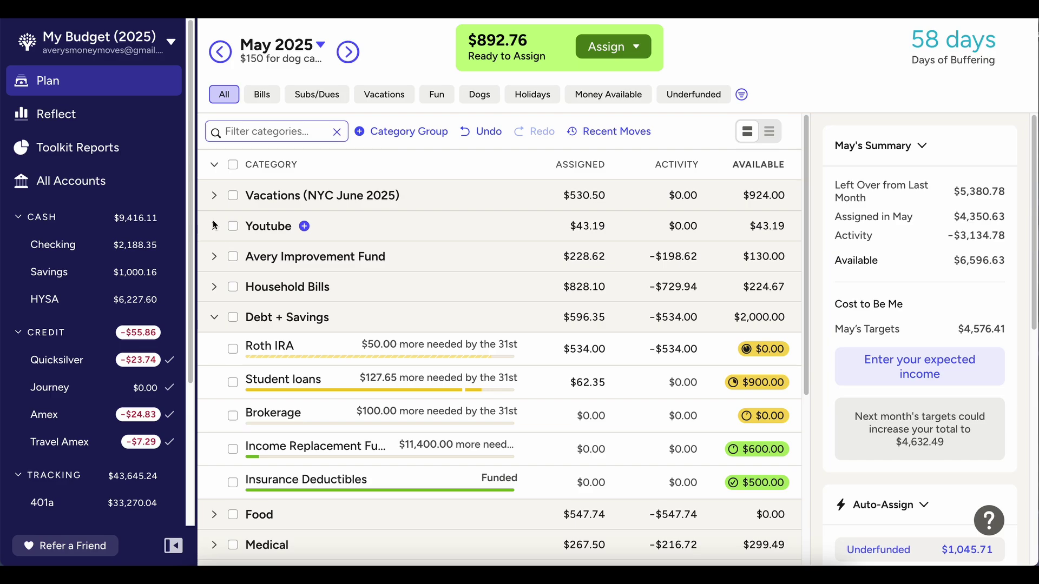
scroll(215, 225, "down", 5)
scroll(213, 219, "up", 5)
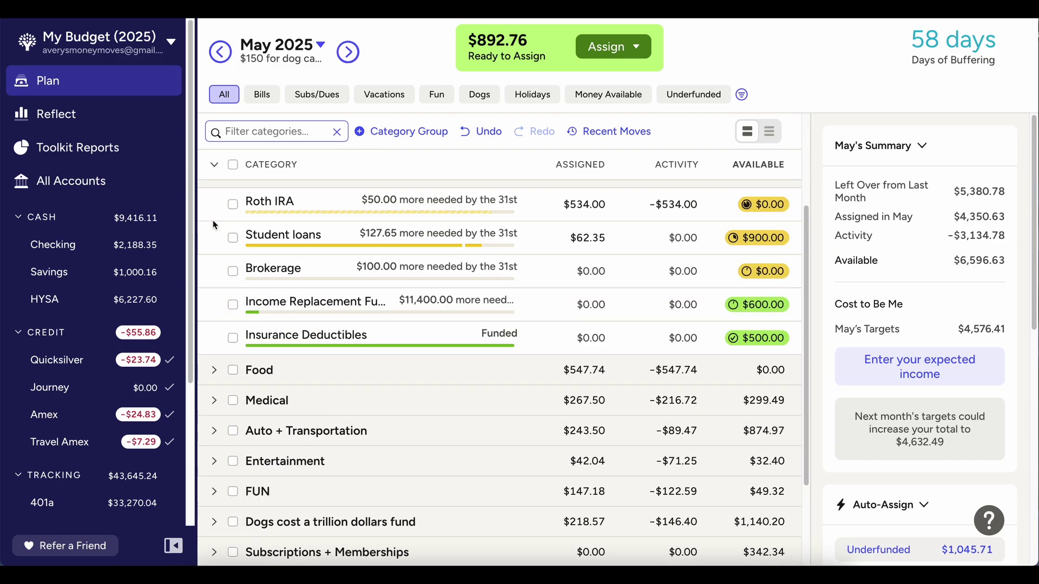
left_click(216, 166)
Expand the Auto + Transportation group and add $30 to the amount assigned to Fuel in May
scroll(216, 368, "down", 2)
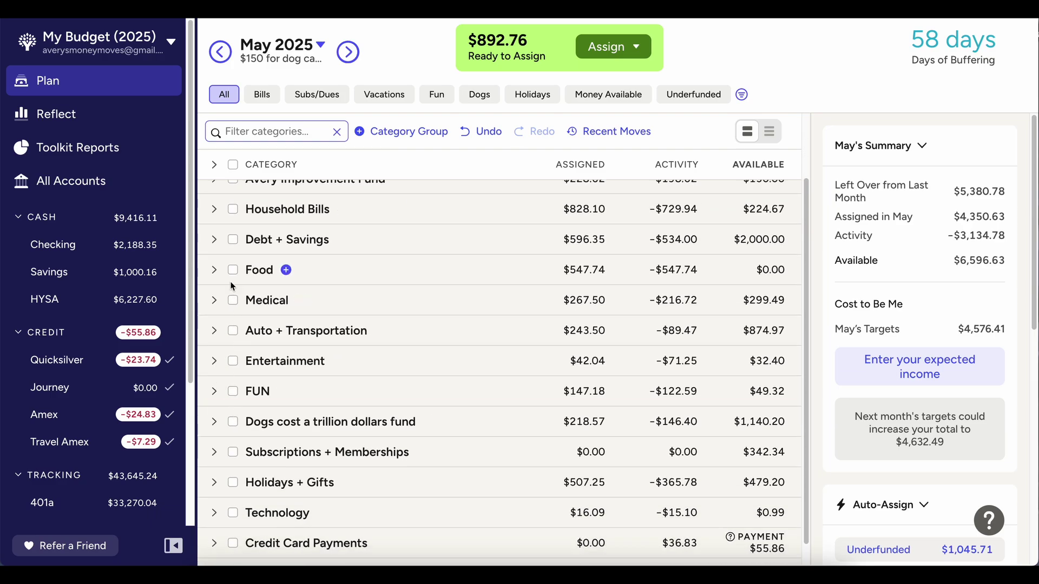
scroll(218, 286, "up", 1)
left_click(214, 349)
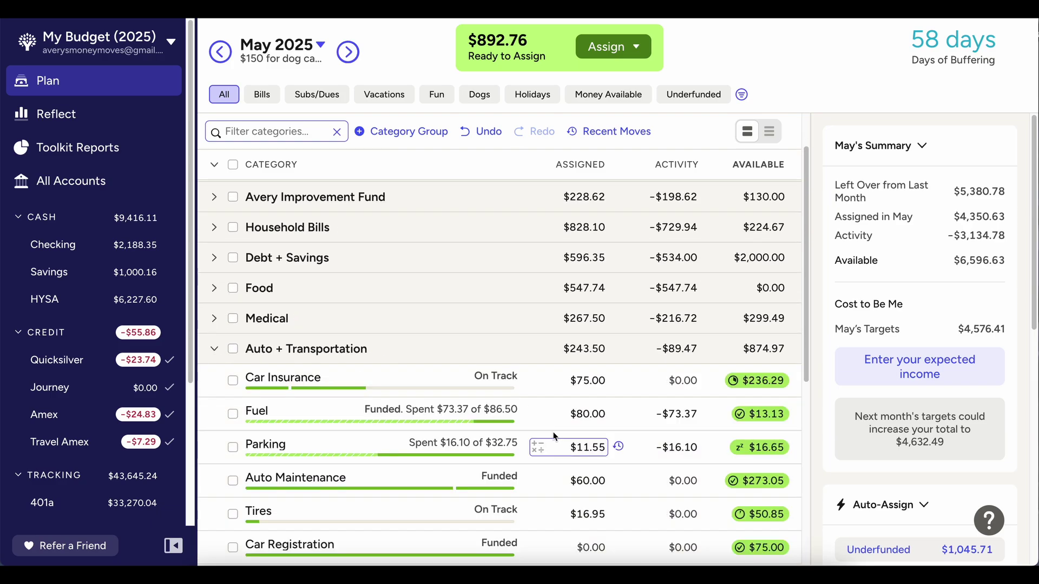
left_click(590, 414)
key("Right")
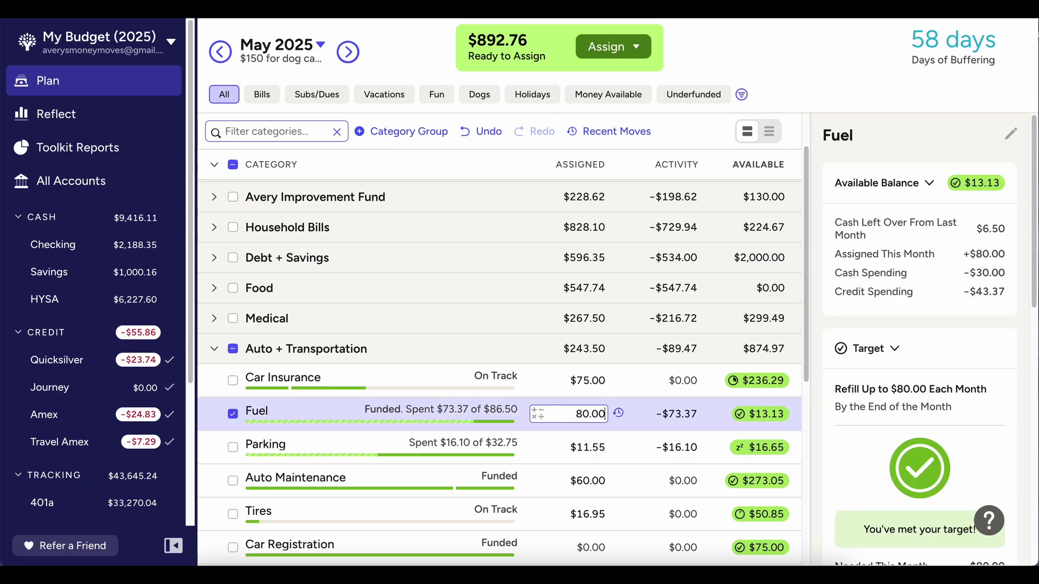
type("+30")
key("Return")
Add $20 to the amount assigned to Parking in May
scroll(593, 398, "down", 1)
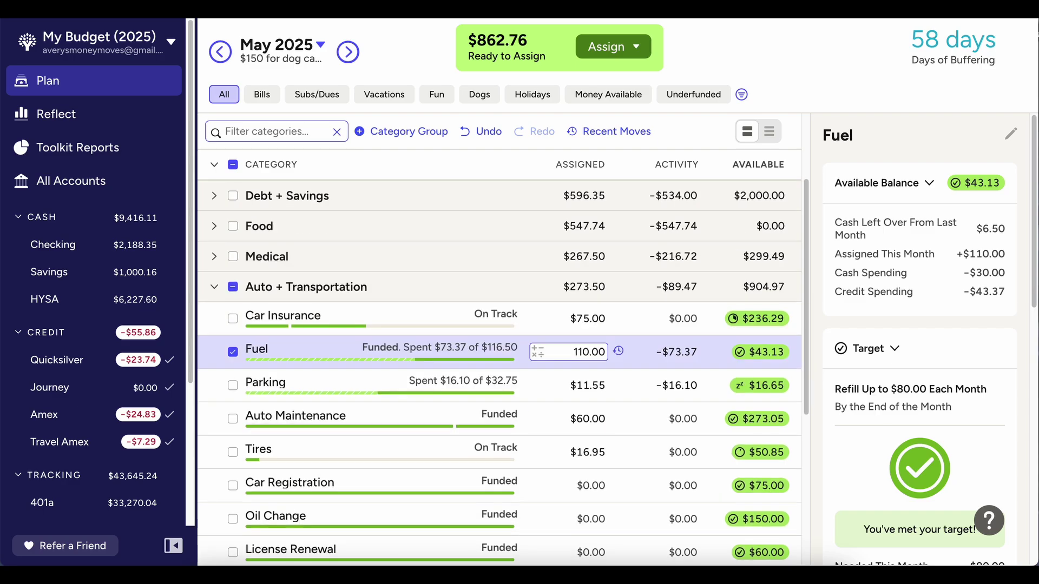
left_click(585, 388)
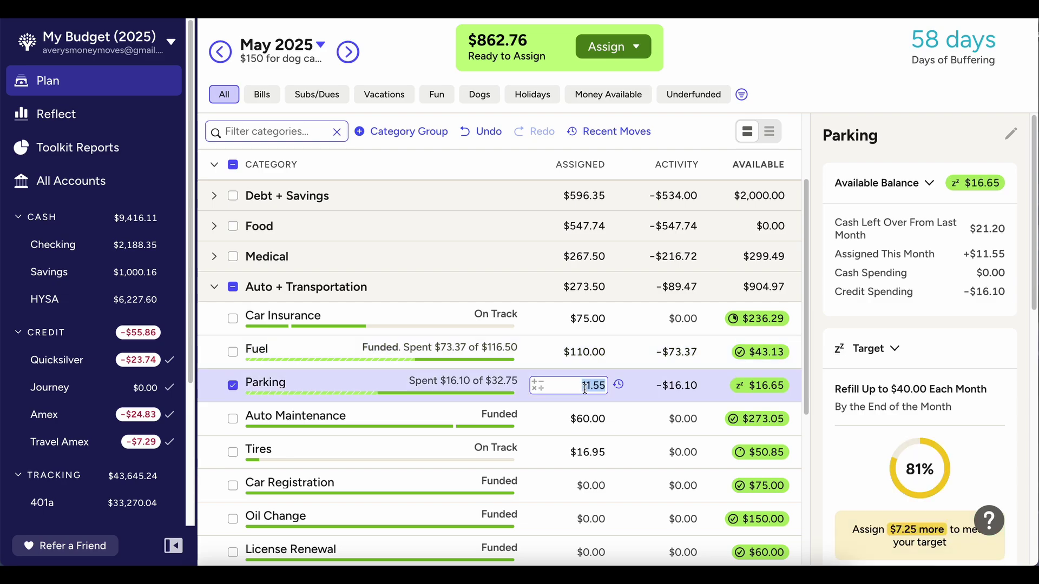
key("Right")
type("+20")
key("Return")
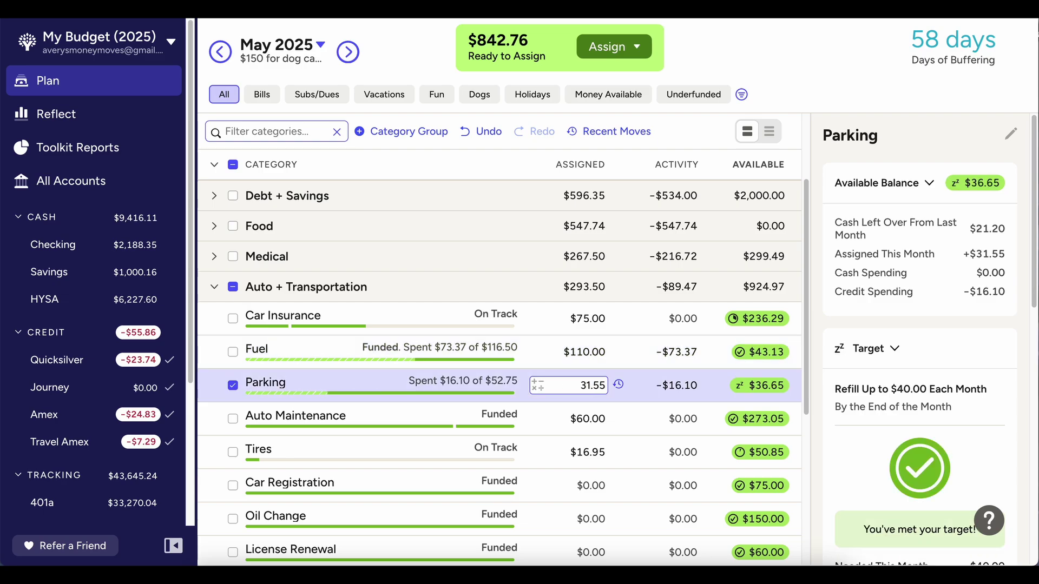
Add $60 to the amount assigned to Auto Maintenance in May and deselect the category
scroll(499, 374, "down", 1)
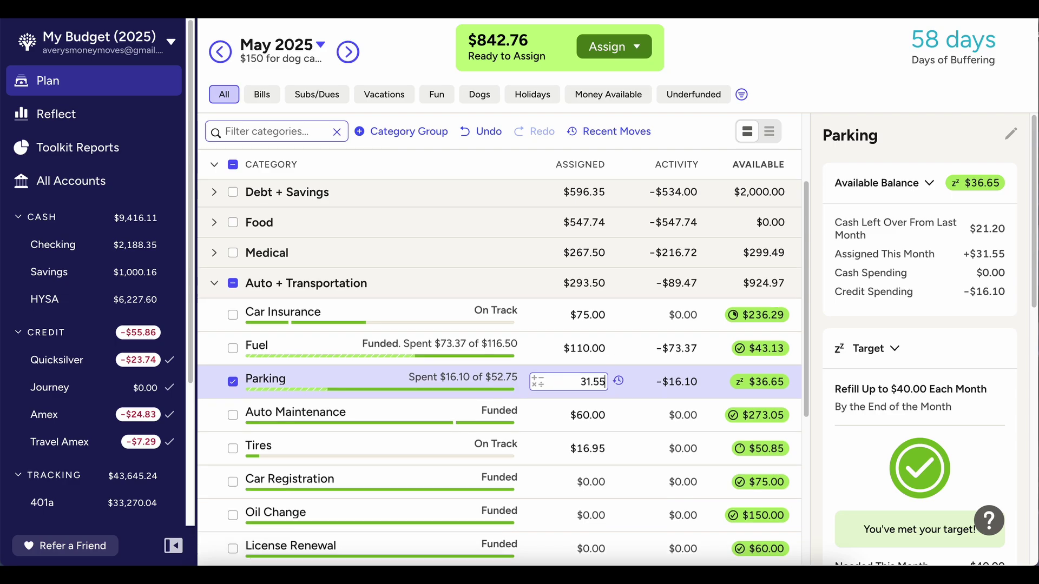
scroll(499, 373, "down", 3)
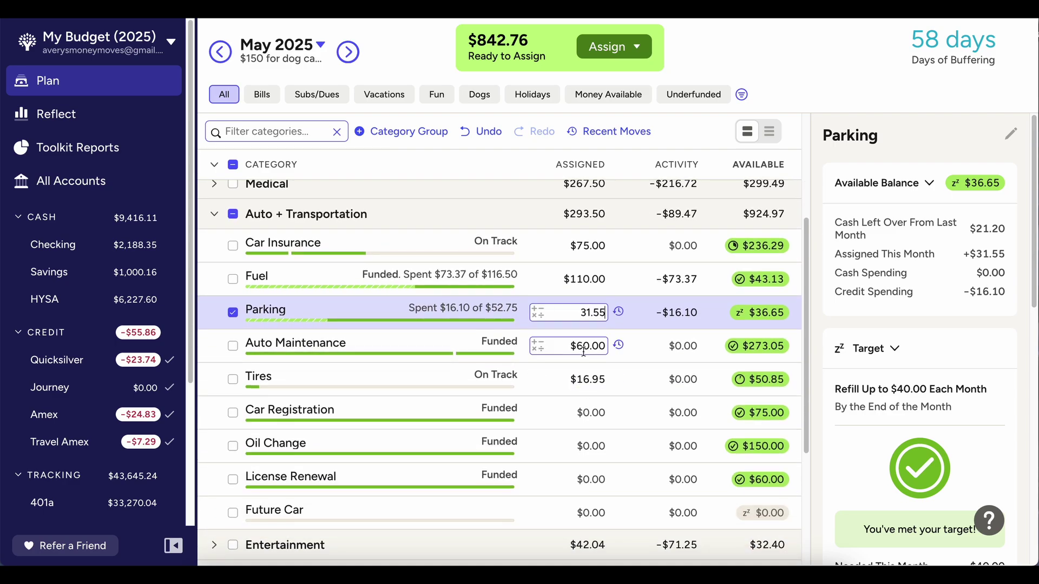
left_click(568, 346)
left_click(601, 346)
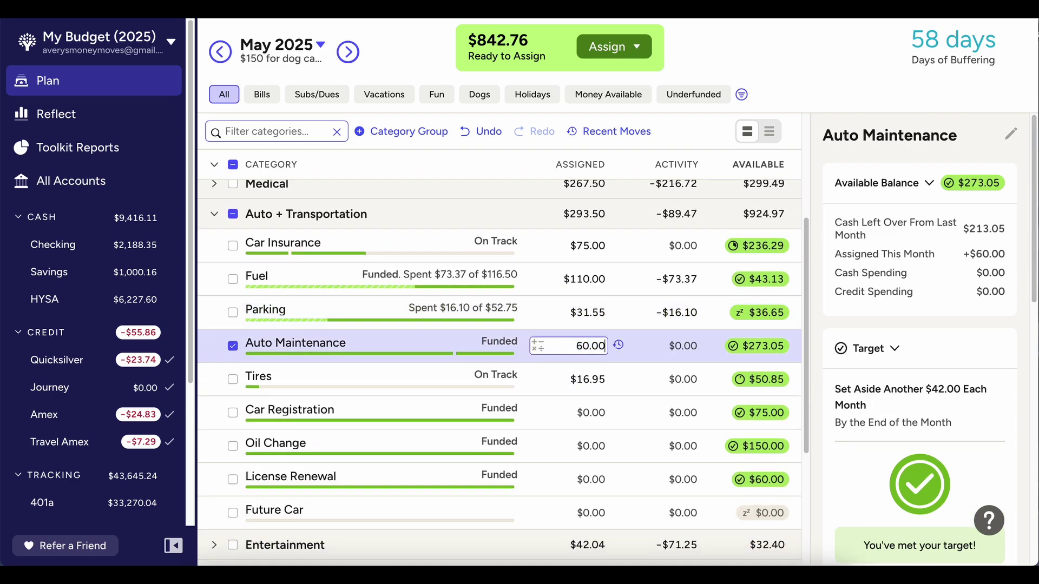
type("+60")
key("Return")
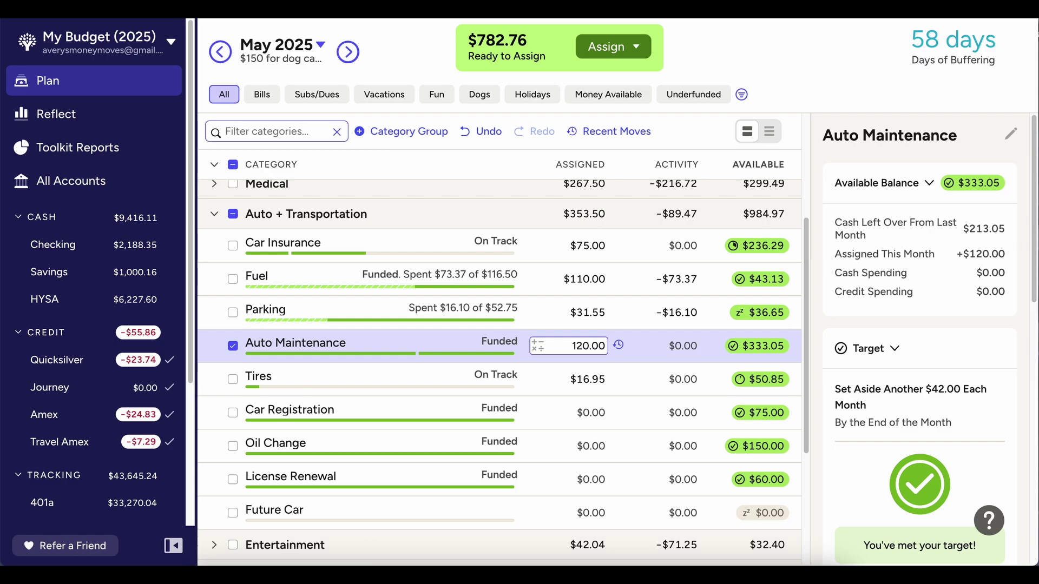
scroll(561, 366, "down", 3)
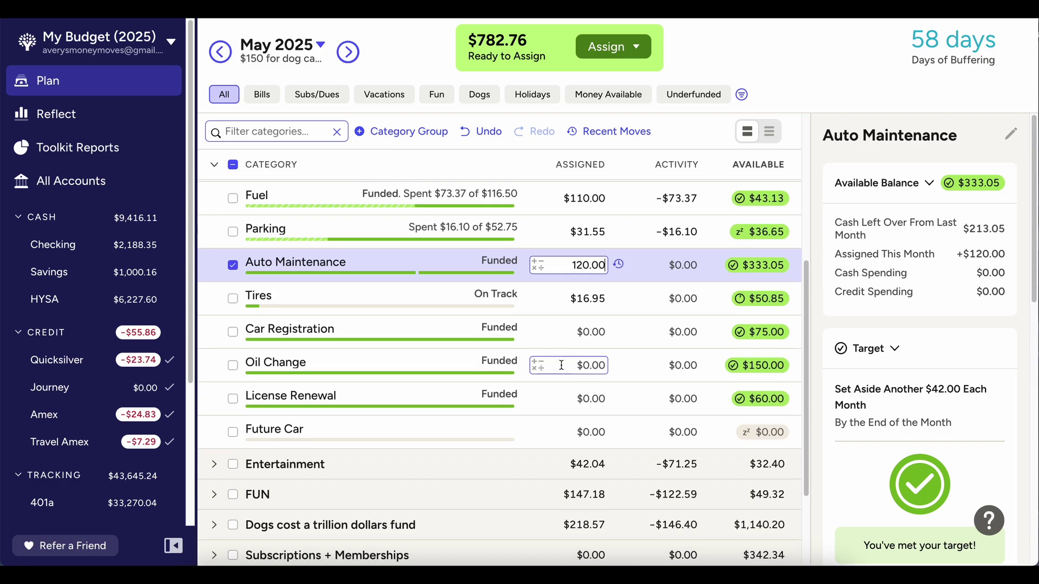
scroll(561, 365, "down", 1)
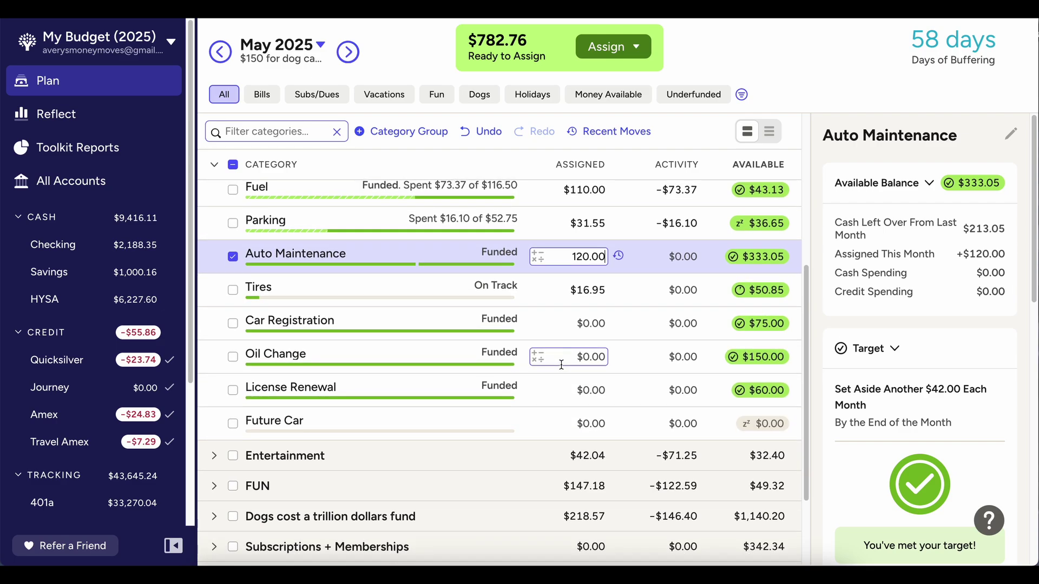
scroll(561, 365, "down", 4)
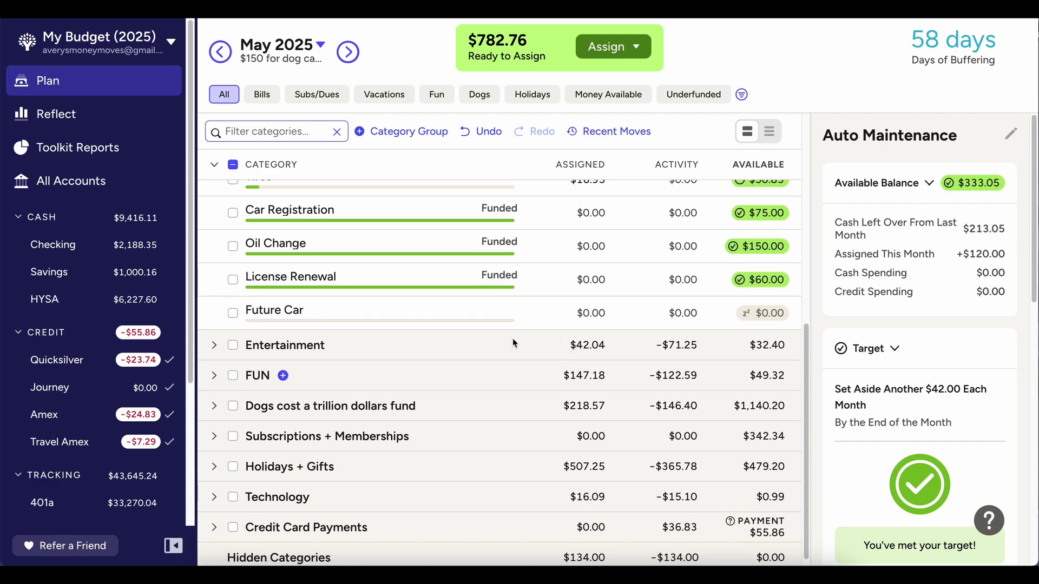
scroll(232, 327, "up", 5)
left_click(233, 285)
Expand the FUN group and add $70 to the amount assigned to its Fun category in May
scroll(233, 281, "down", 4)
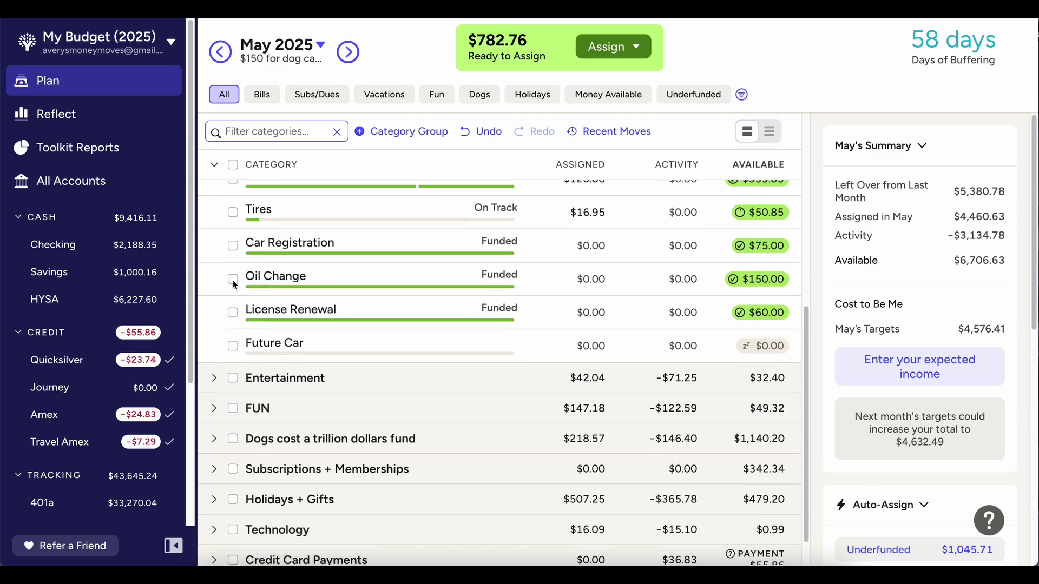
scroll(224, 372, "down", 2)
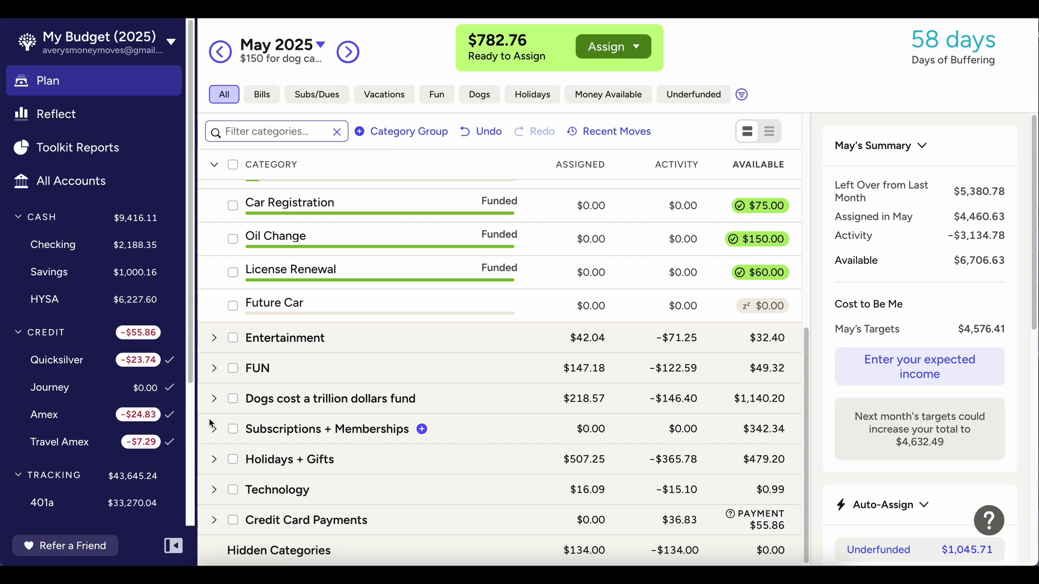
left_click(214, 368)
left_click(576, 403)
left_click(577, 405)
type("+")
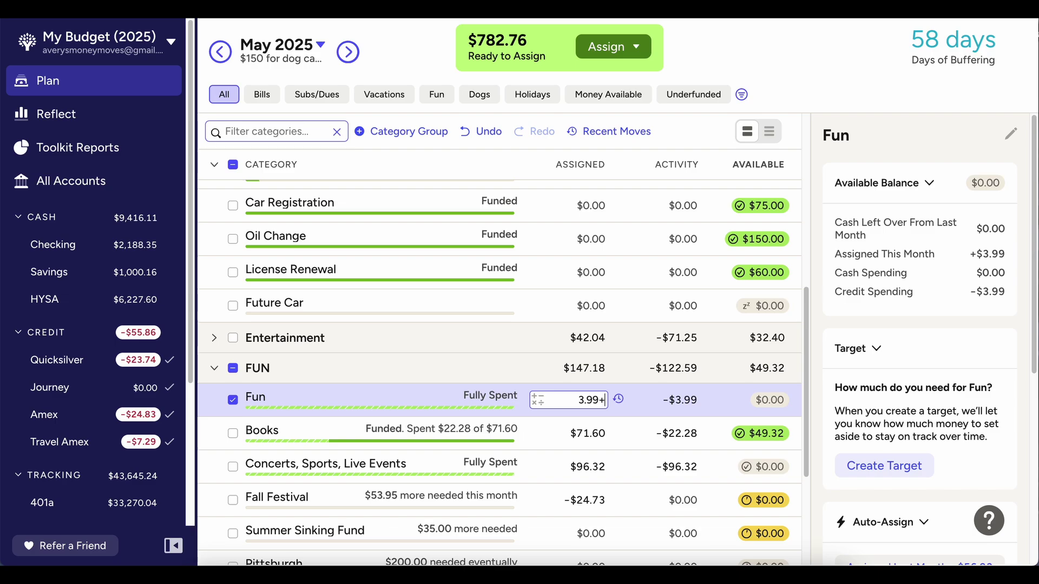
type("70")
key("Return")
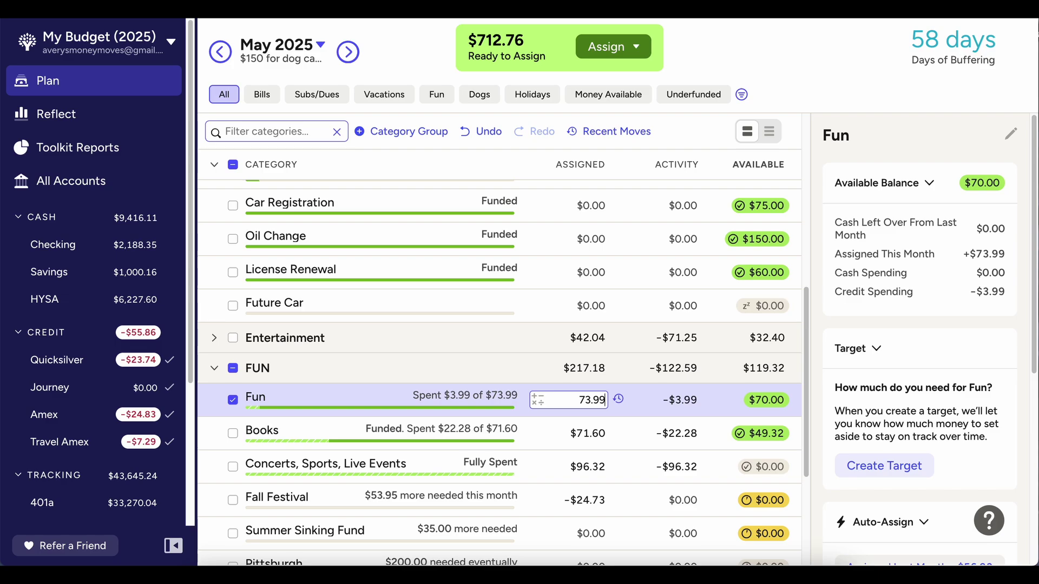
left_click(563, 437)
key("Right")
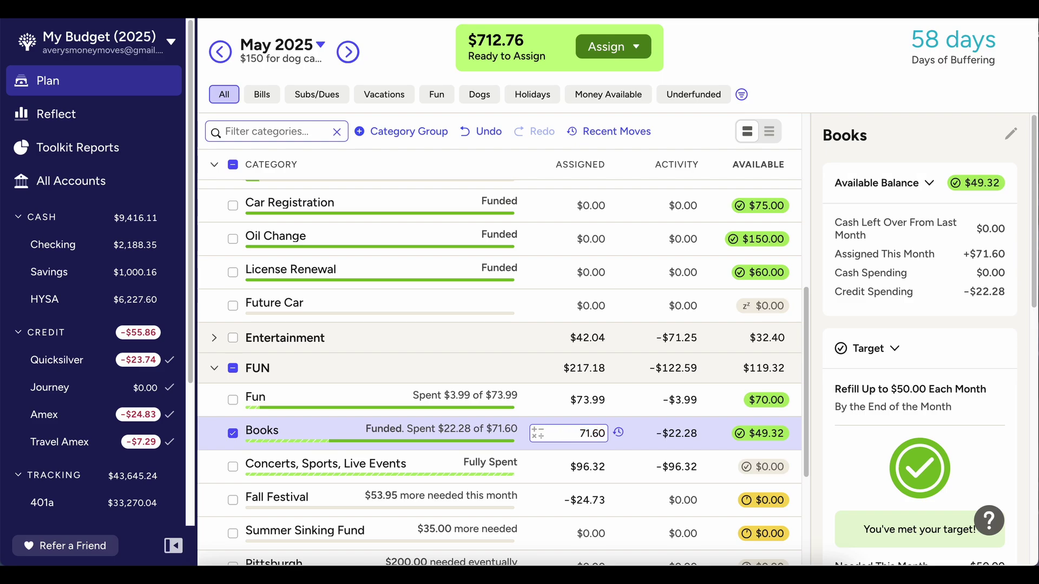
scroll(269, 265, "down", 4)
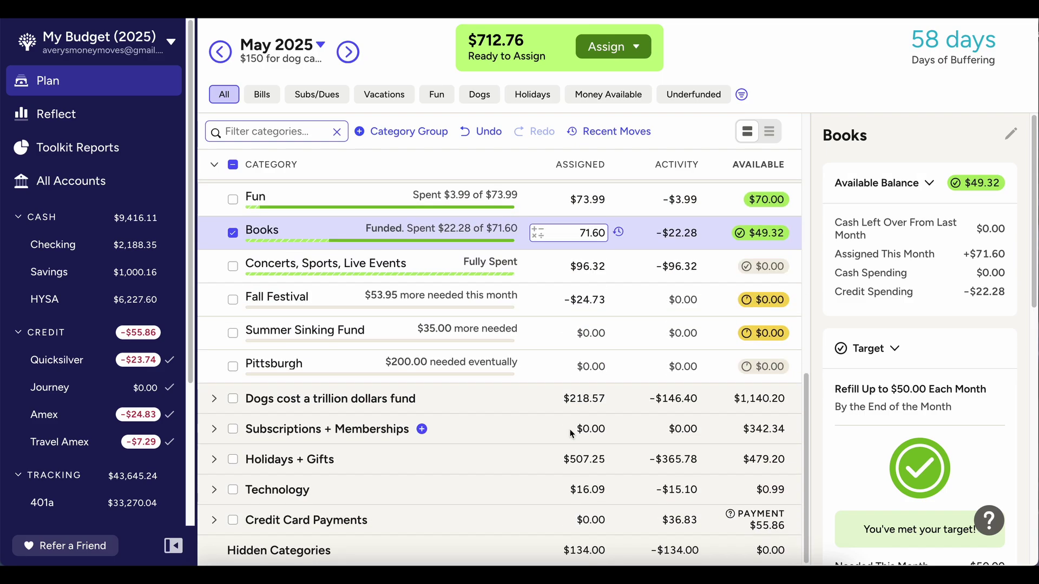
left_click(235, 238)
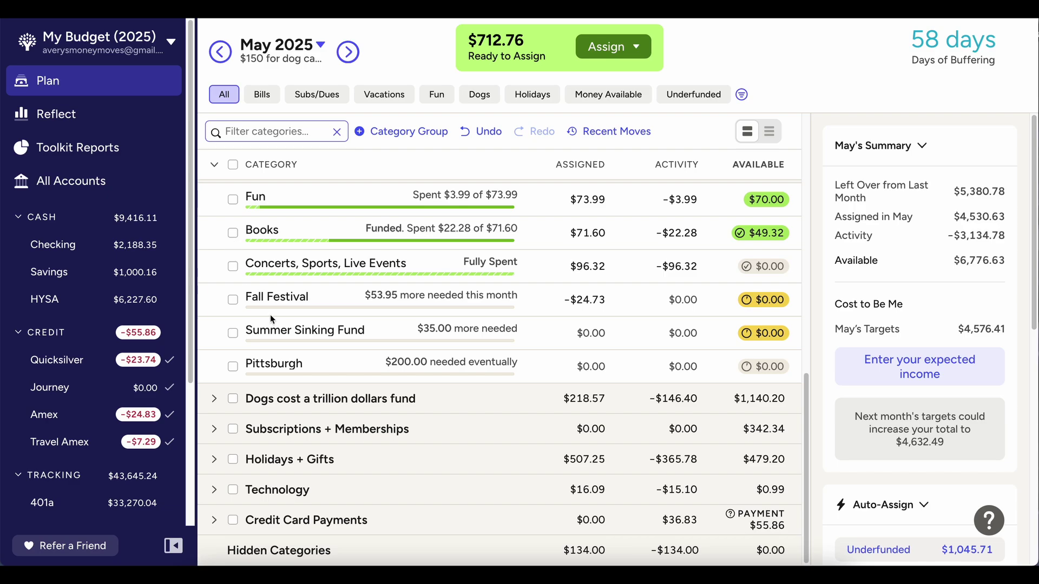
Expand all category groups in the May plan and bring the Food group's categories into view
scroll(299, 364, "up", 10)
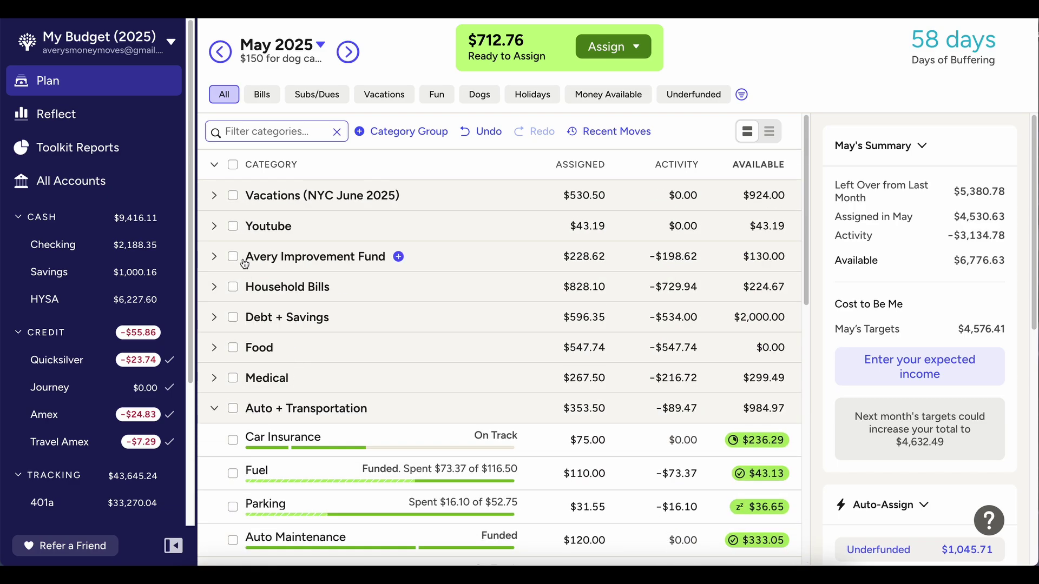
left_click(214, 165)
left_click(214, 165)
scroll(243, 330, "down", 12)
scroll(241, 325, "down", 9)
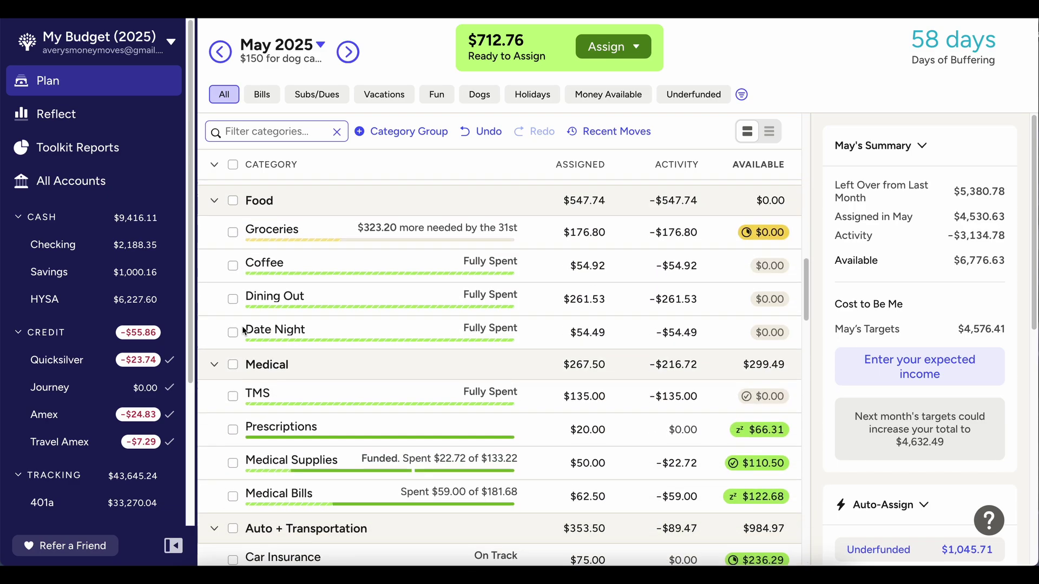
Assign $50 to the "Stuff I forgot to budget for" category in May and clear the category selection
scroll(242, 326, "up", 15)
scroll(242, 325, "down", 4)
left_click(586, 357)
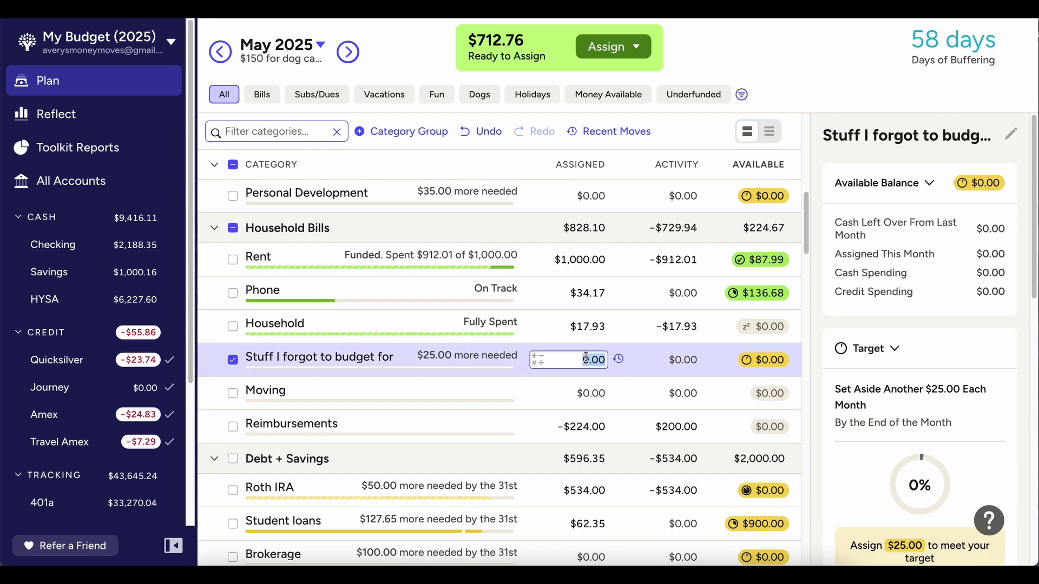
type("6")
key("BackSpace")
type("50")
key("Return")
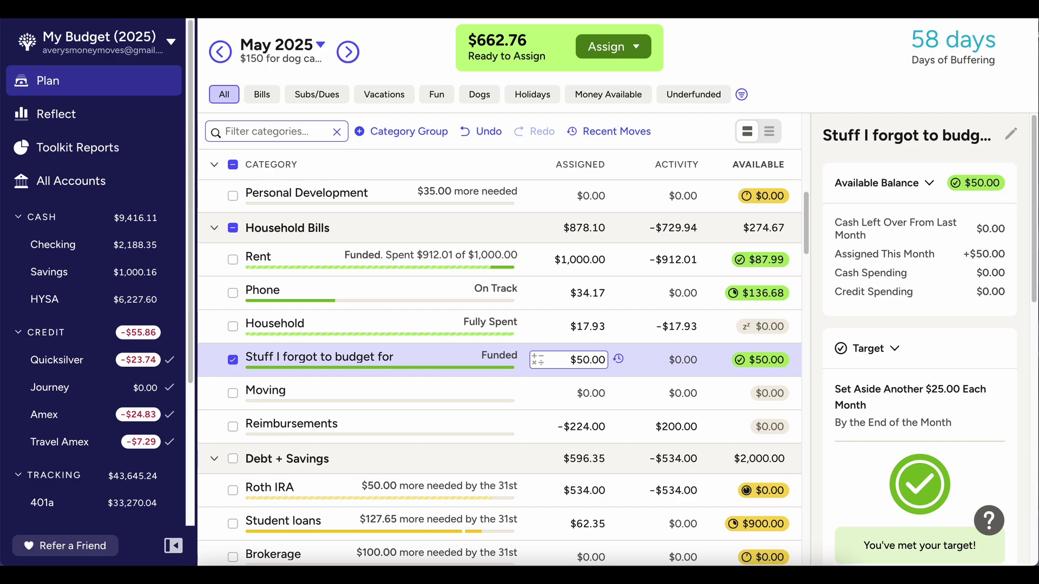
left_click(348, 154)
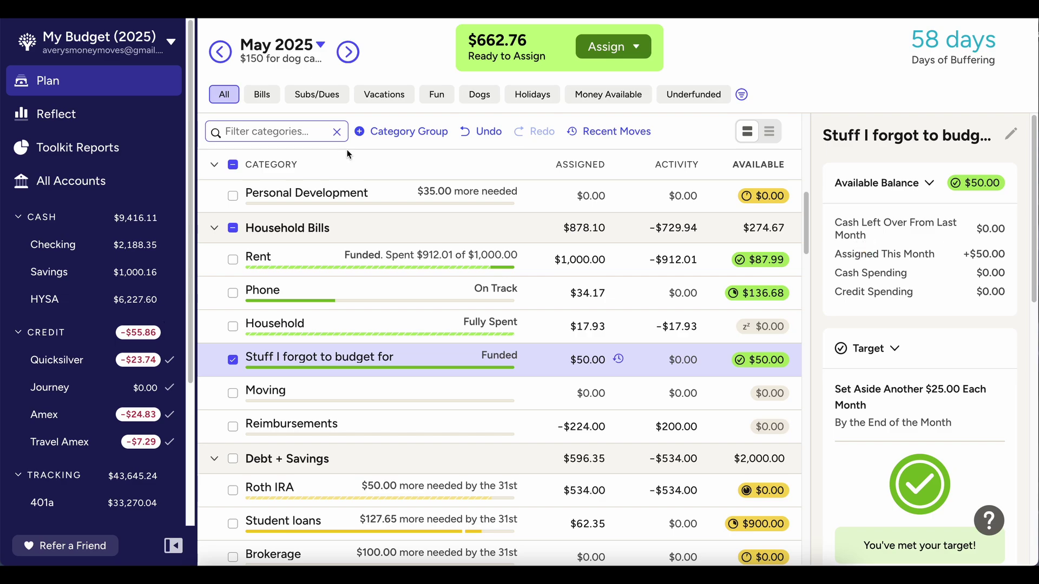
scroll(347, 163, "up", 1)
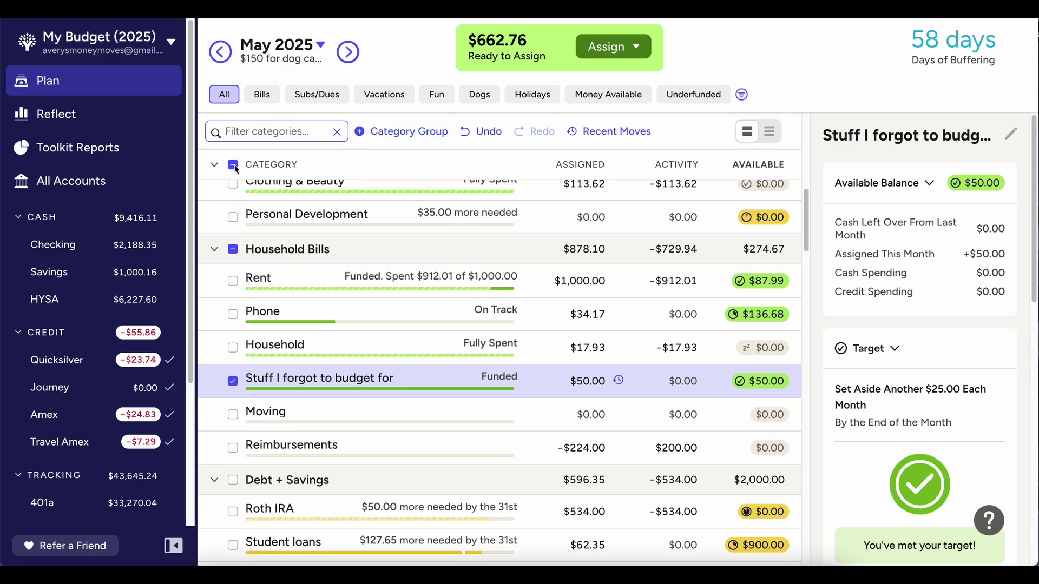
left_click(232, 165)
Switch the plan to June 2025 and assign $25 to Haircuts in the Avery Improvement Fund group
left_click(348, 51)
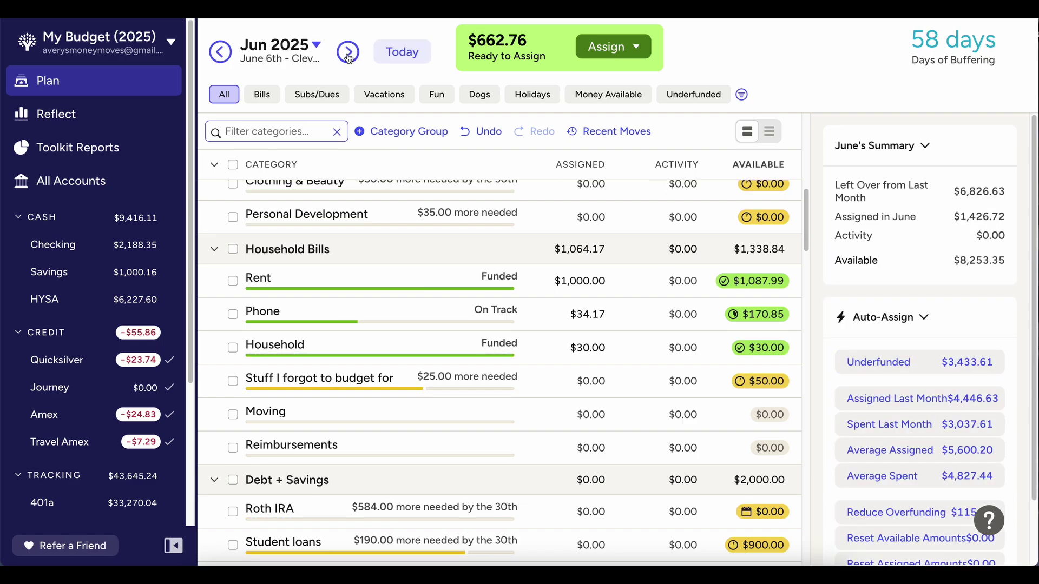
scroll(370, 255, "up", 8)
scroll(459, 296, "down", 1)
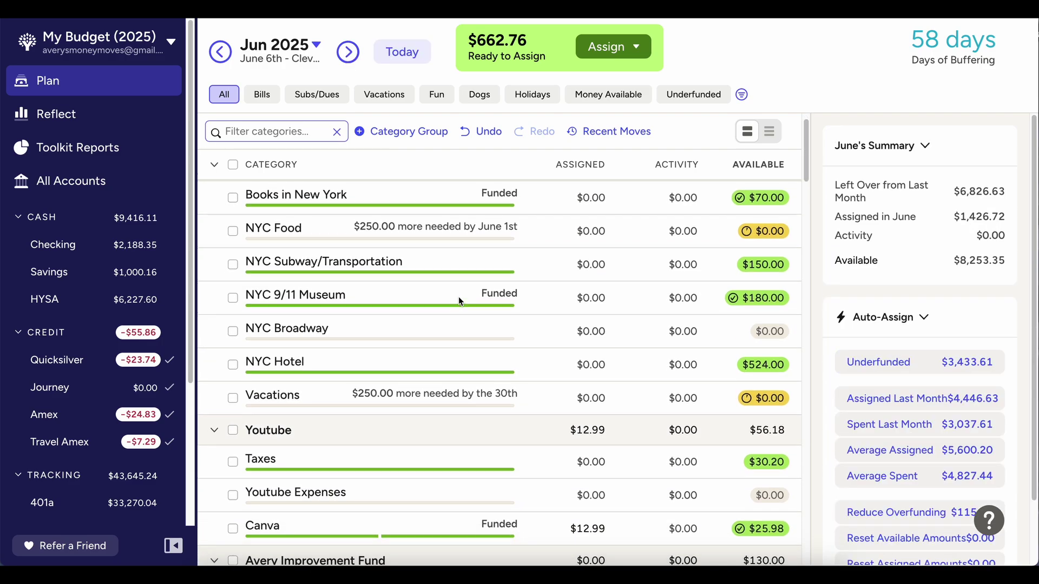
scroll(459, 297, "down", 5)
left_click(596, 315)
type("25")
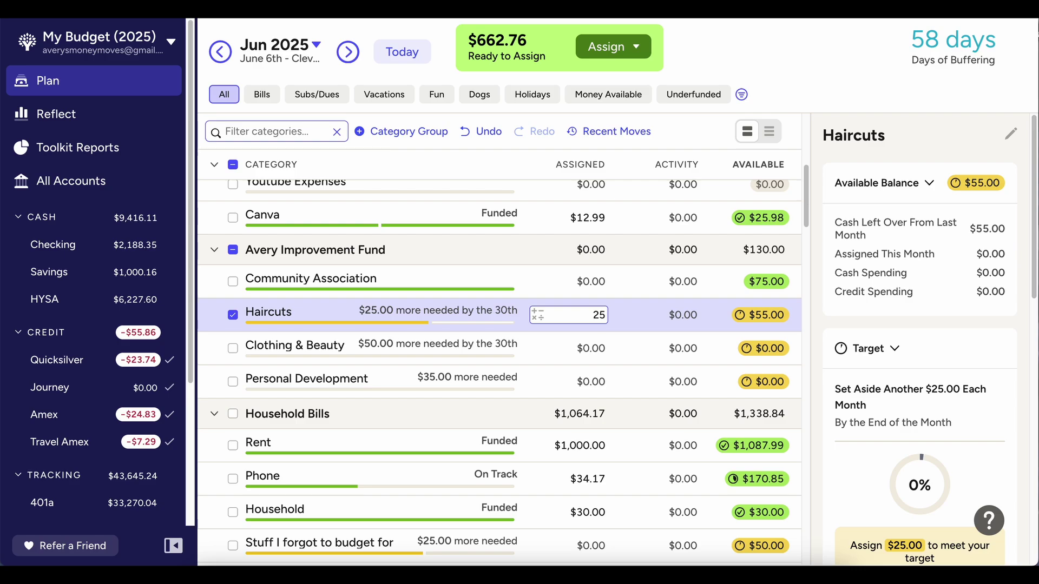
key("Return")
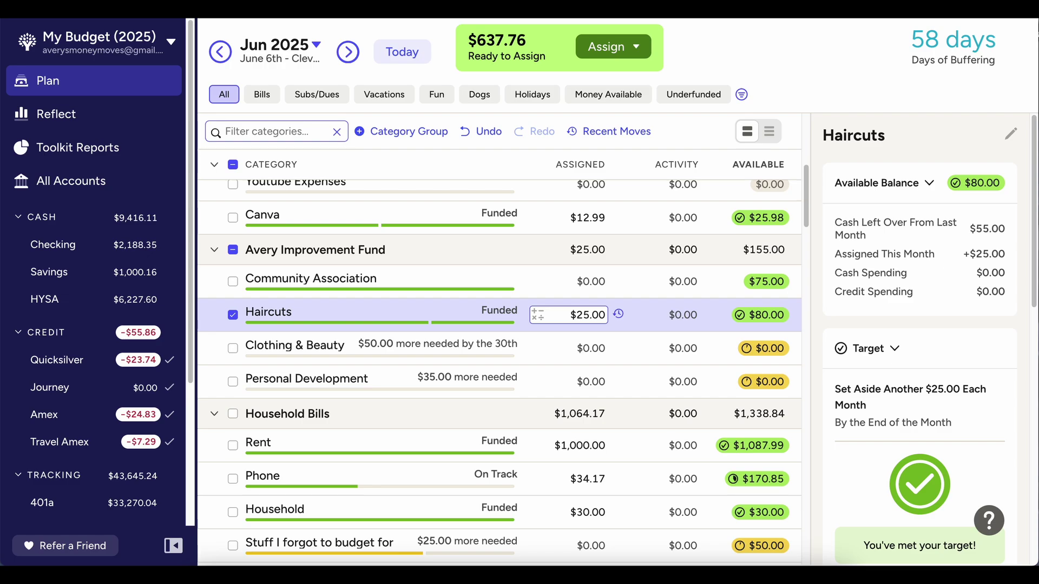
Assign $135 to the TMS category in June's Medical group and deselect the category
scroll(583, 360, "down", 10)
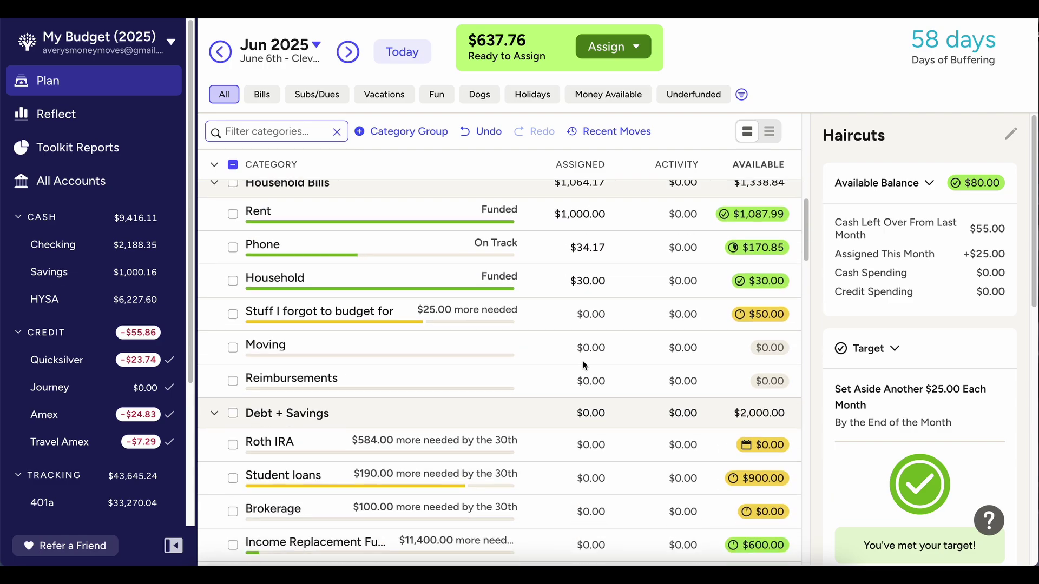
scroll(582, 359, "up", 8)
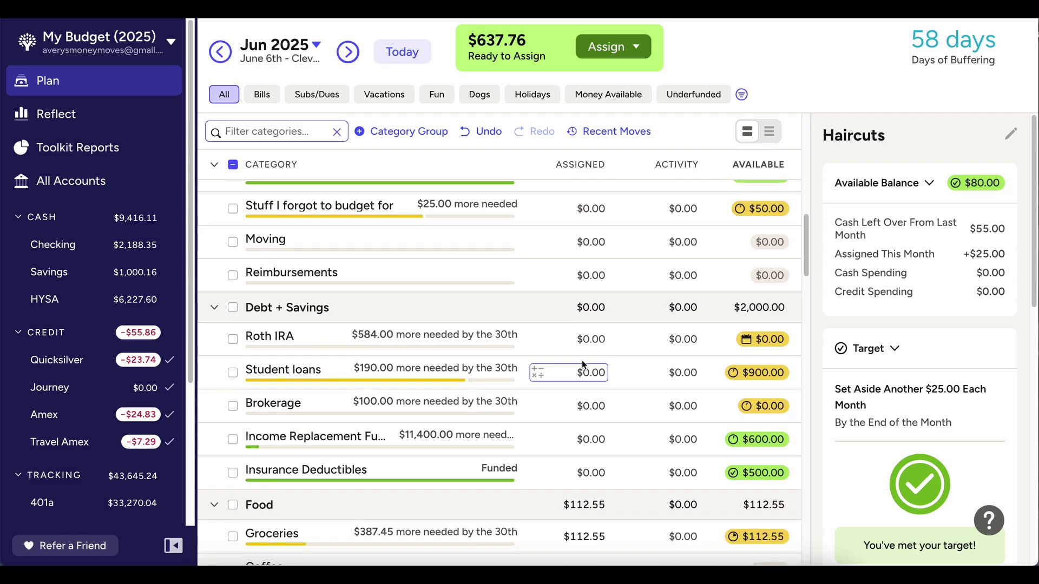
scroll(582, 359, "down", 8)
scroll(583, 359, "down", 4)
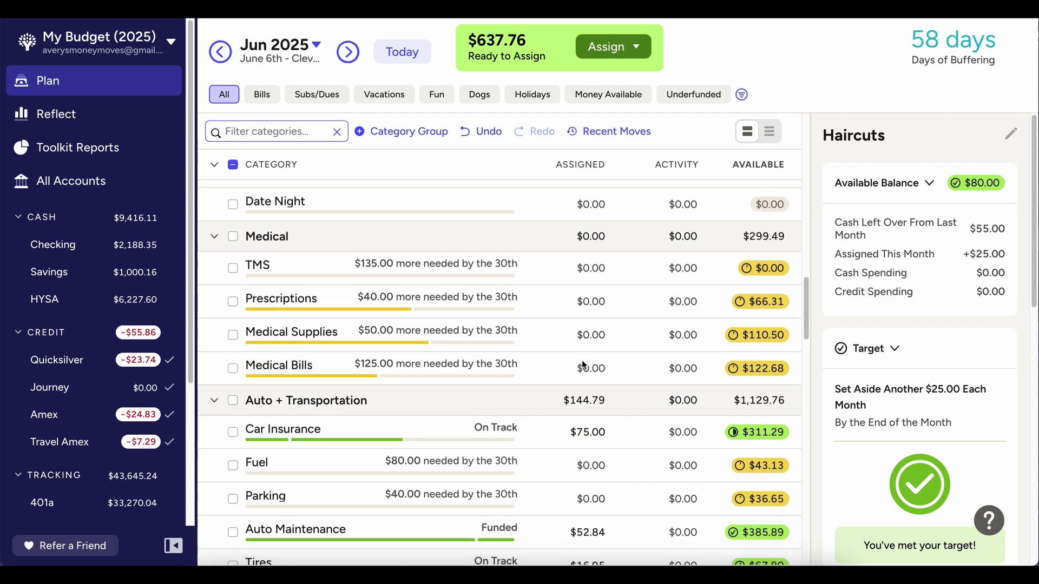
scroll(582, 324, "up", 1)
left_click(592, 320)
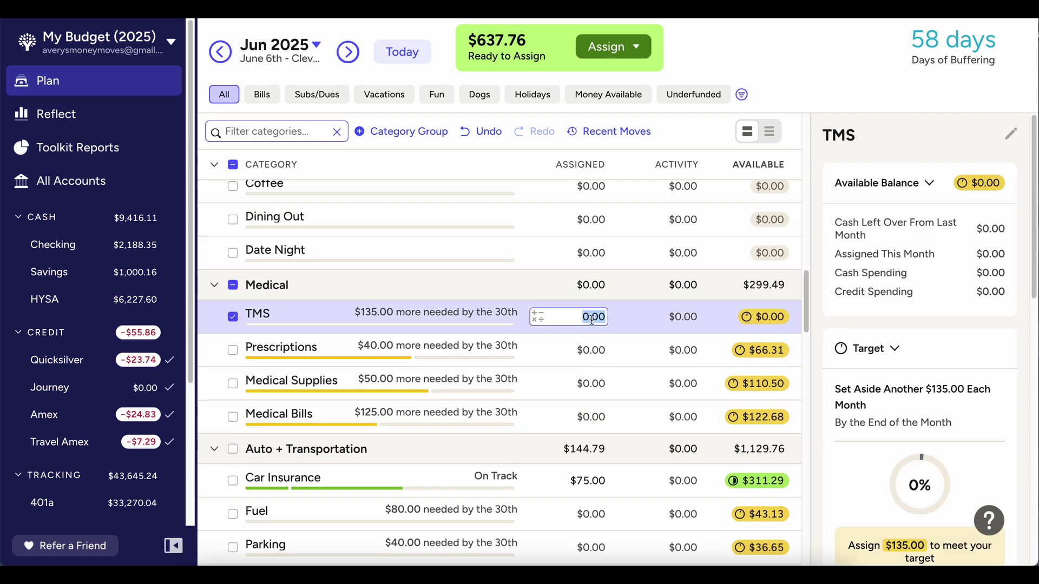
type("135")
key("Return")
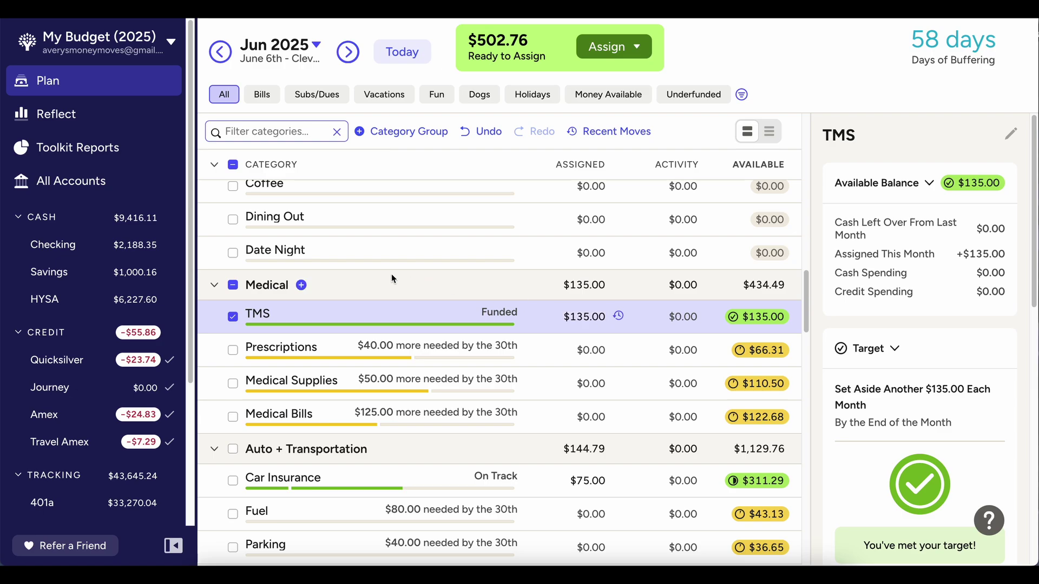
left_click(232, 317)
Assign $80 to the Fuel category in June's Auto + Transportation group
scroll(508, 238, "up", 2)
scroll(507, 238, "down", 5)
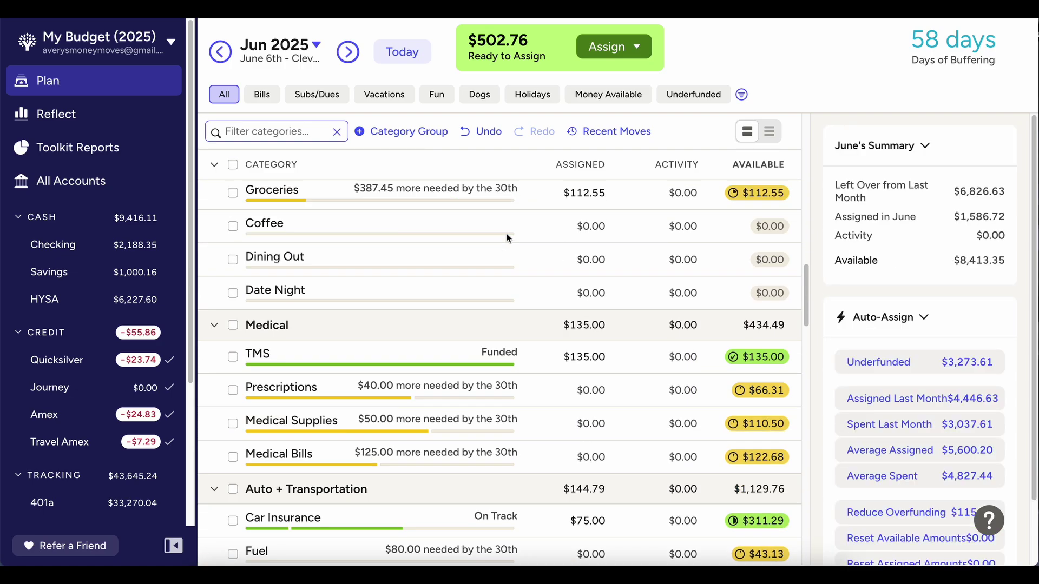
left_click(590, 277)
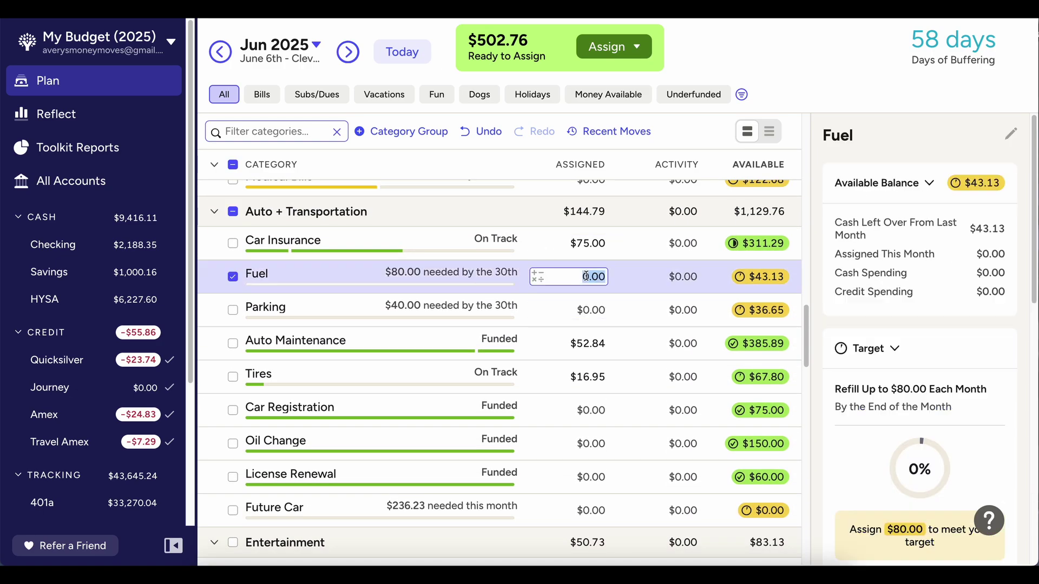
type("80")
key("Return")
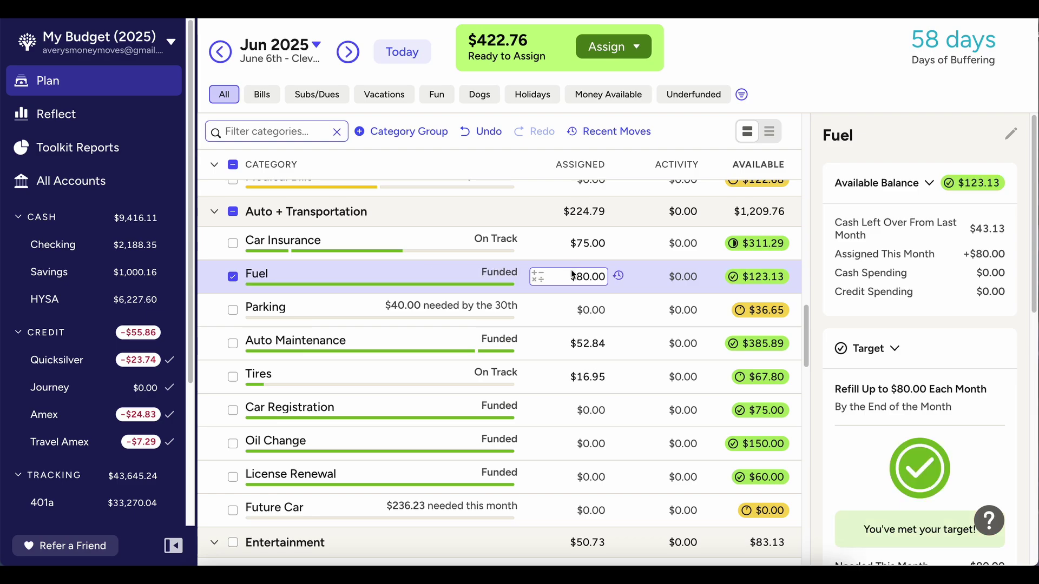
Assign $40 to the Parking category in June
left_click(575, 302)
type("40")
key("Return")
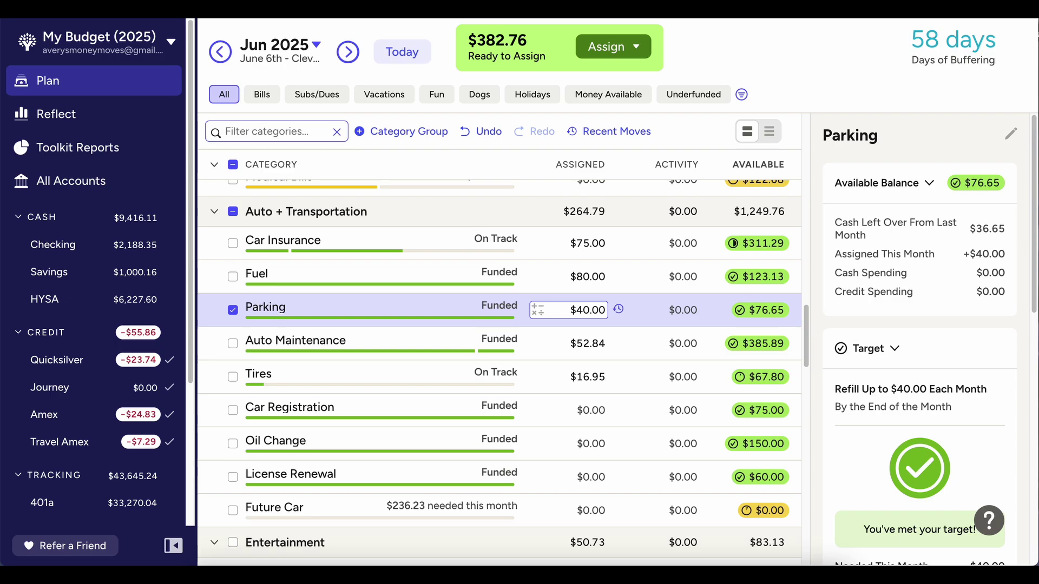
Assign $250 to NYC Food in June's Vacations group and clear the category selection
scroll(568, 394, "up", 15)
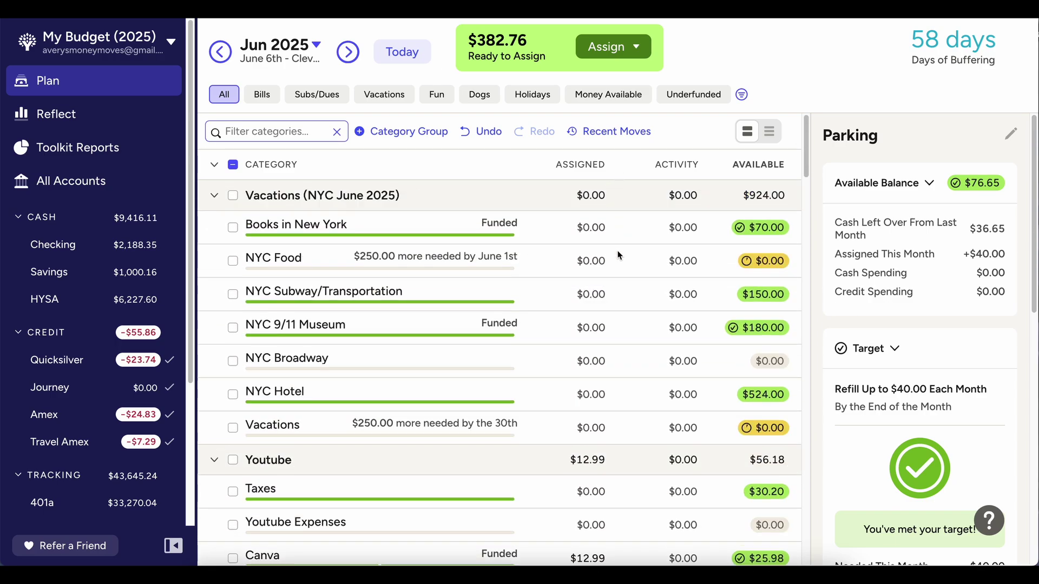
left_click(573, 261)
type("250")
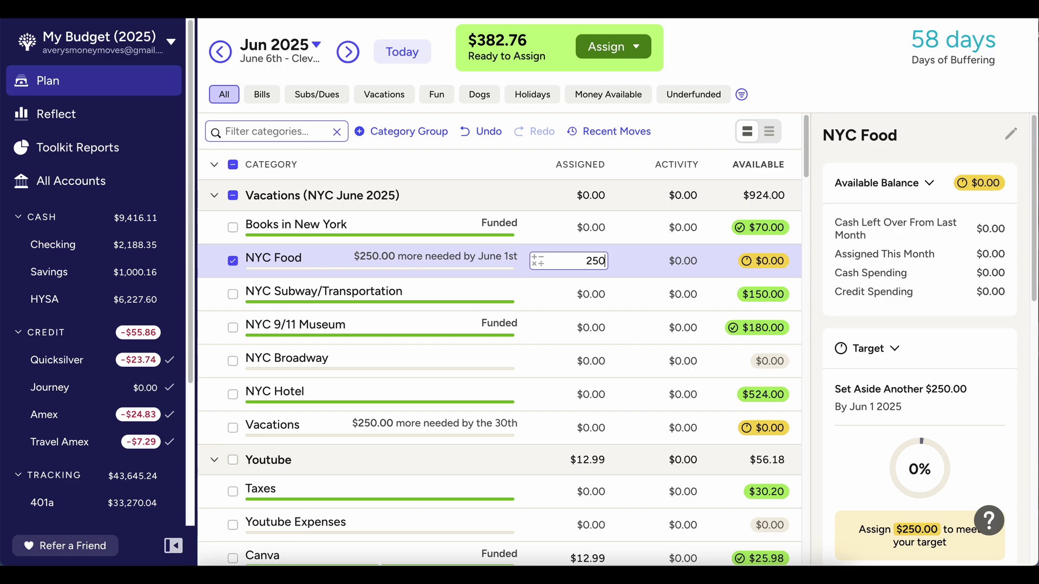
key("Return")
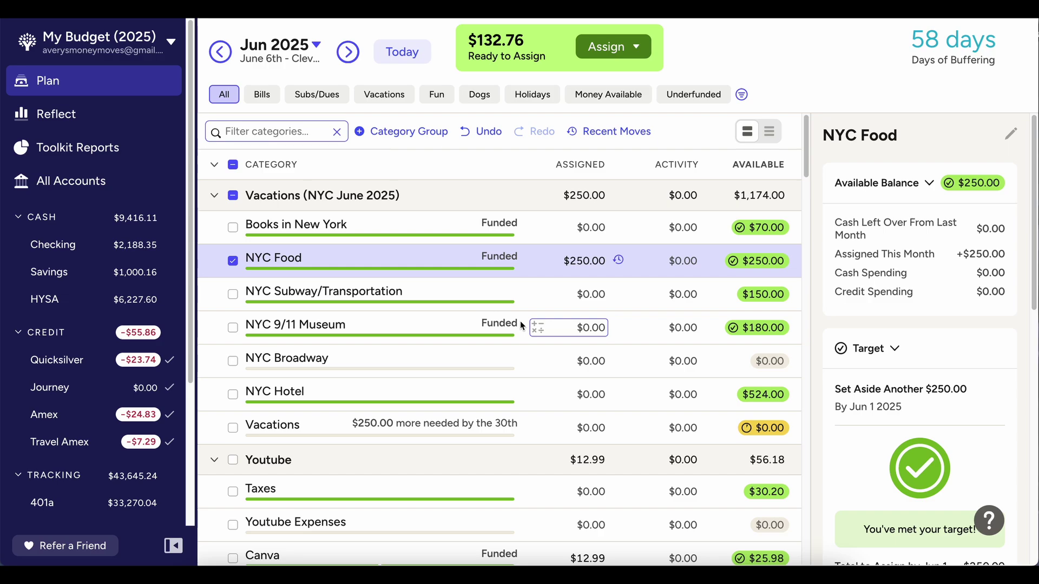
left_click(234, 196)
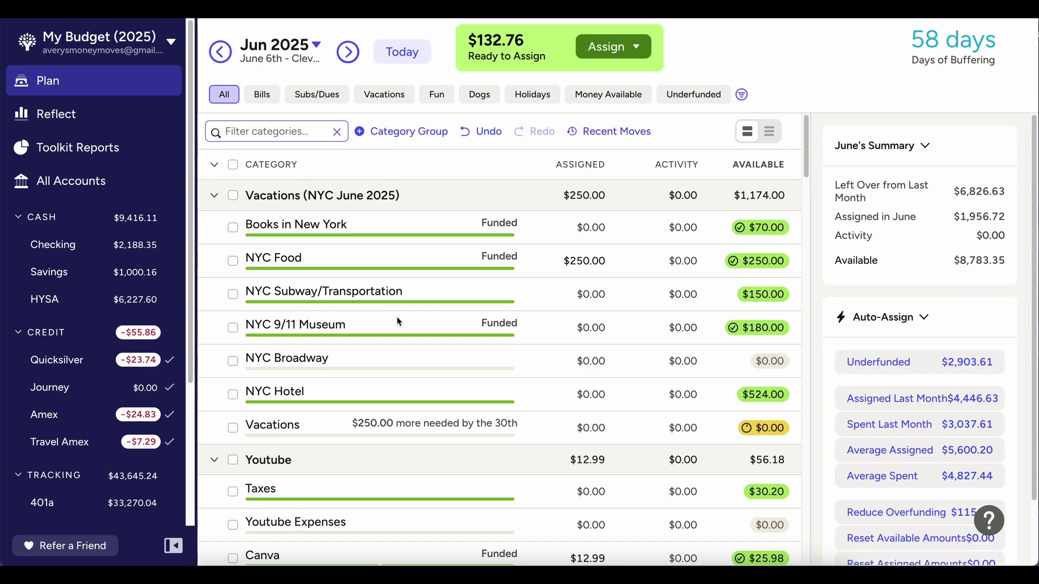
Assign $70.44 to the Income Replacement Fund in June's Debt + Savings group
scroll(477, 382, "down", 9)
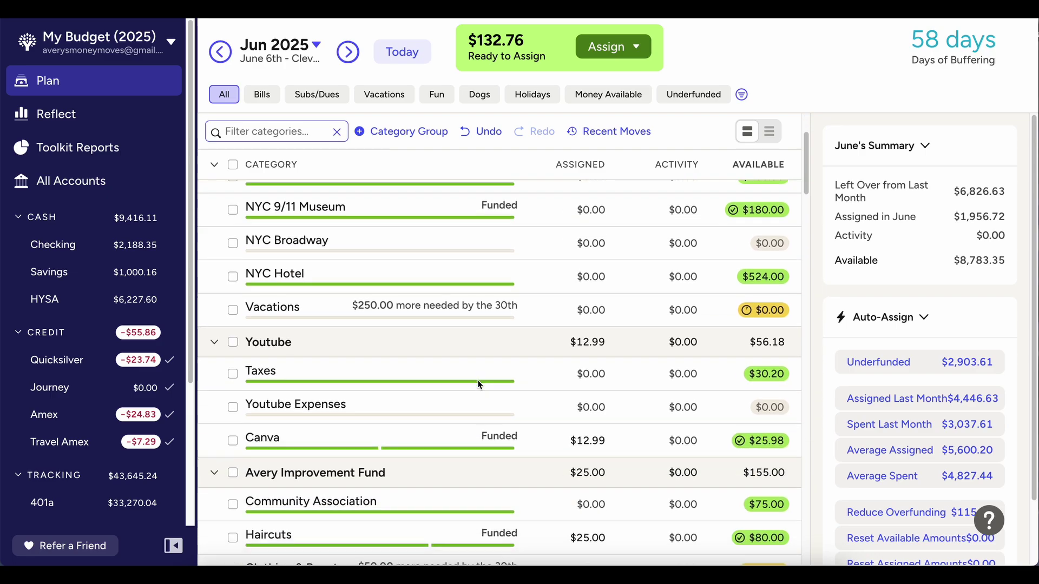
scroll(479, 384, "down", 5)
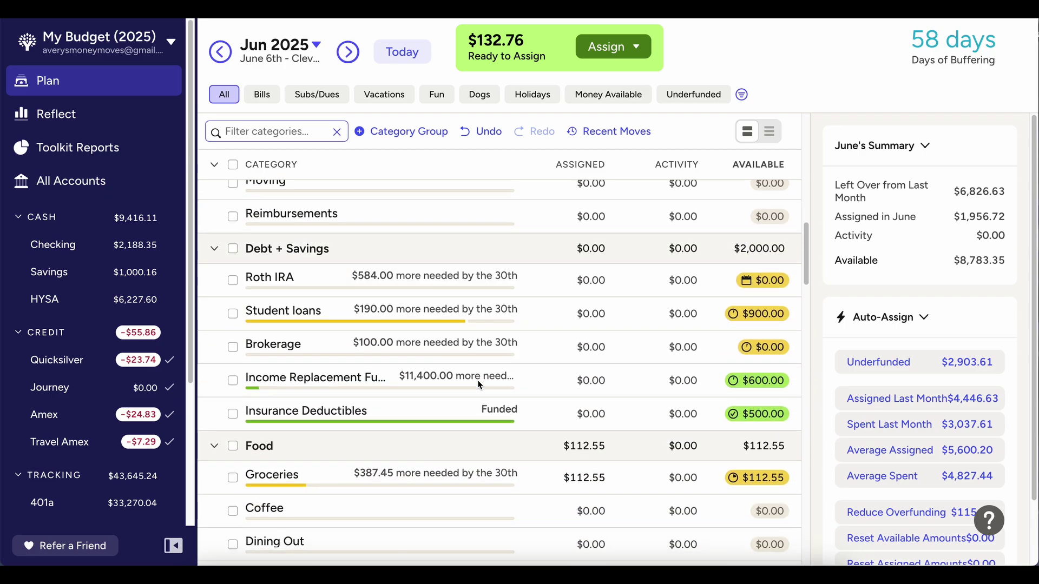
left_click(597, 380)
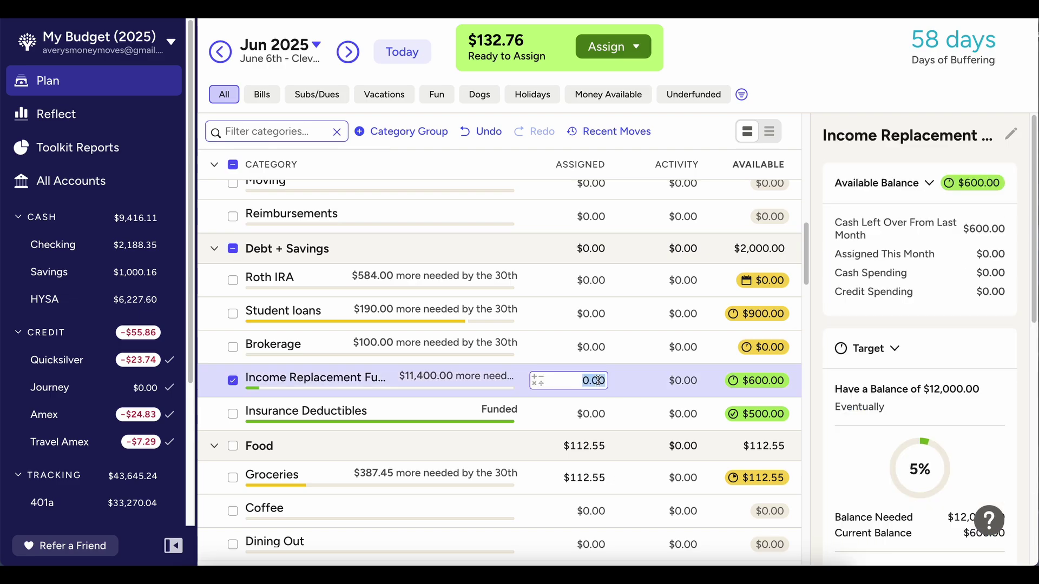
type("70.44")
key("Return")
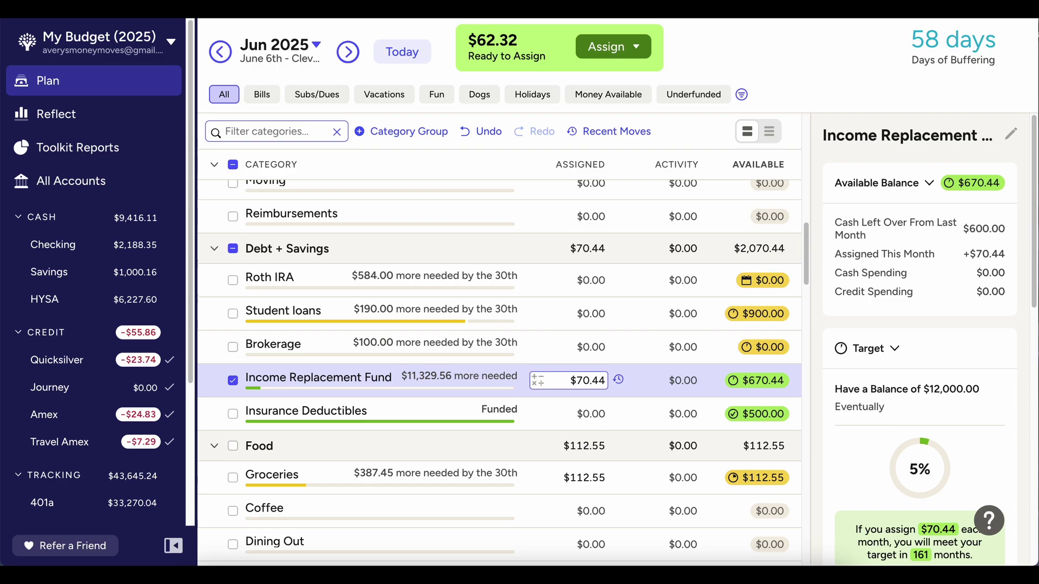
Add $19.94 to the amount assigned to the Income Replacement Fund in June
left_click(589, 380)
key("Right")
type("+19.94")
key("Return")
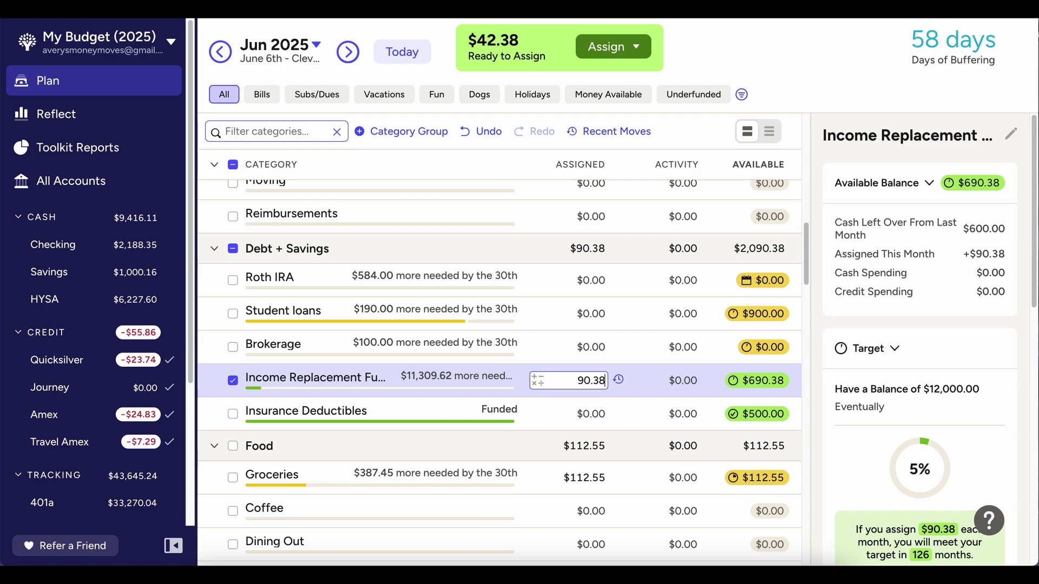
Assign $18.18 to the Black Friday category in June's Holidays + Gifts group
scroll(499, 357, "down", 1)
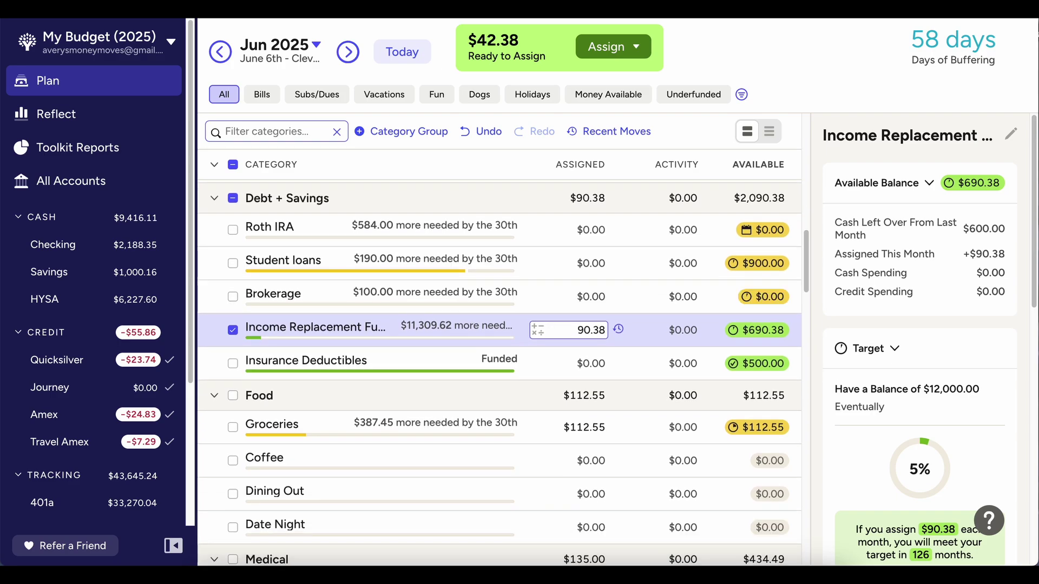
scroll(515, 455, "down", 15)
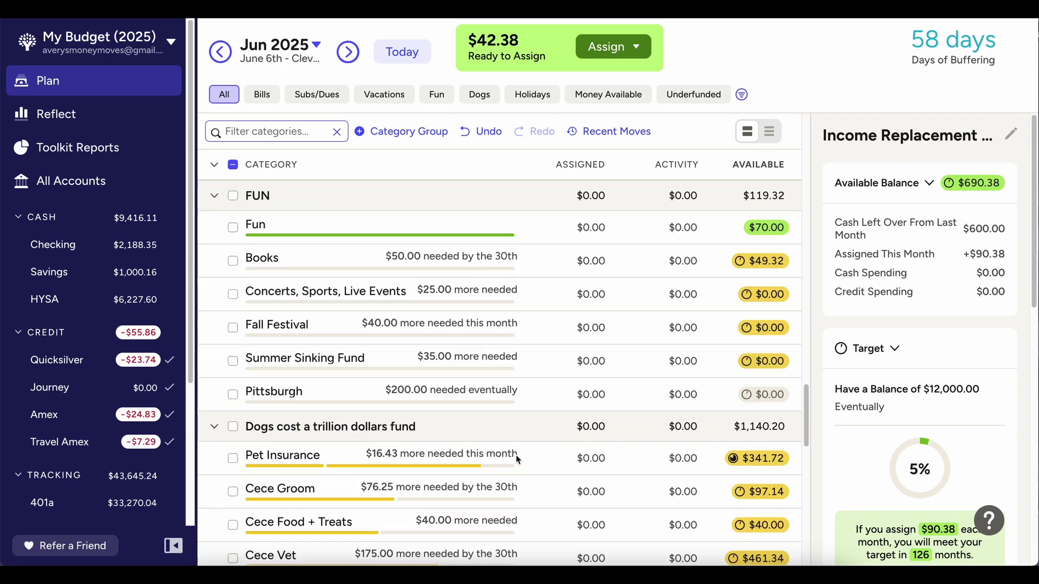
left_click(579, 370)
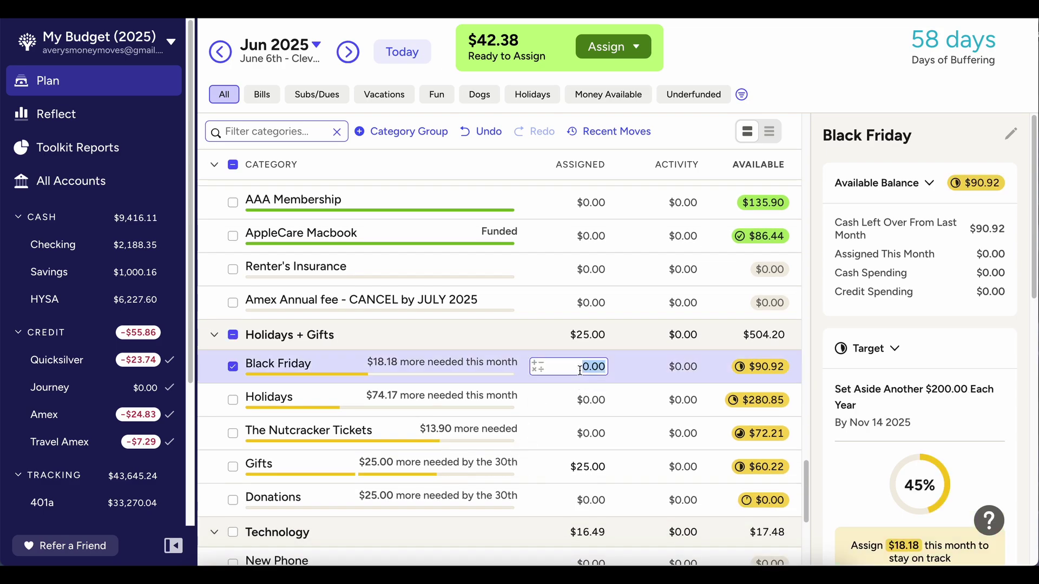
type("18.18")
key("Return")
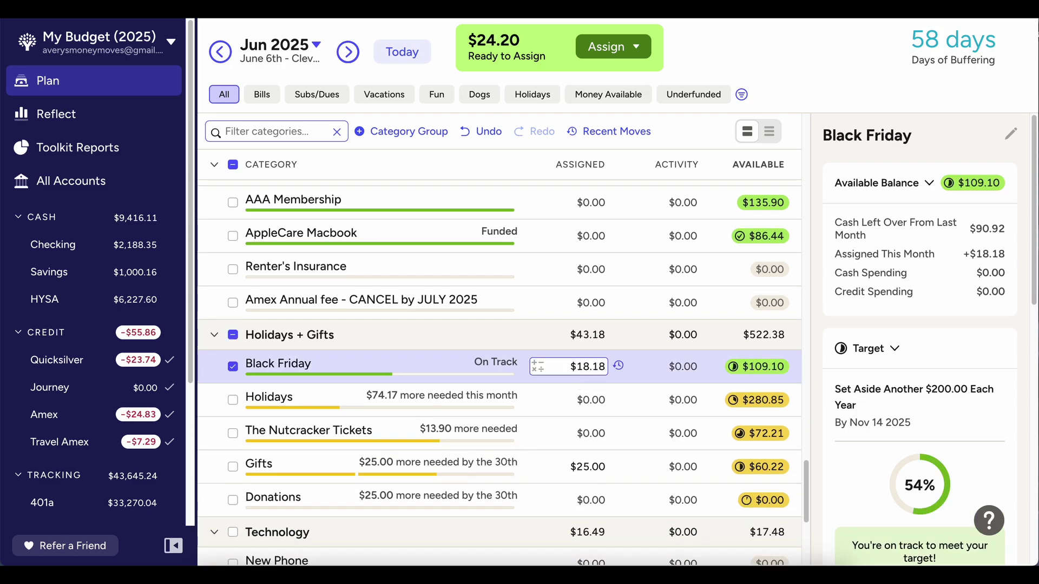
Search the page for "gift" and add $25 to the amount assigned to the Gifts category in June
scroll(499, 346, "down", 3)
scroll(499, 346, "up", 10)
scroll(499, 347, "up", 4)
scroll(498, 373, "up", 10)
scroll(568, 441, "up", 10)
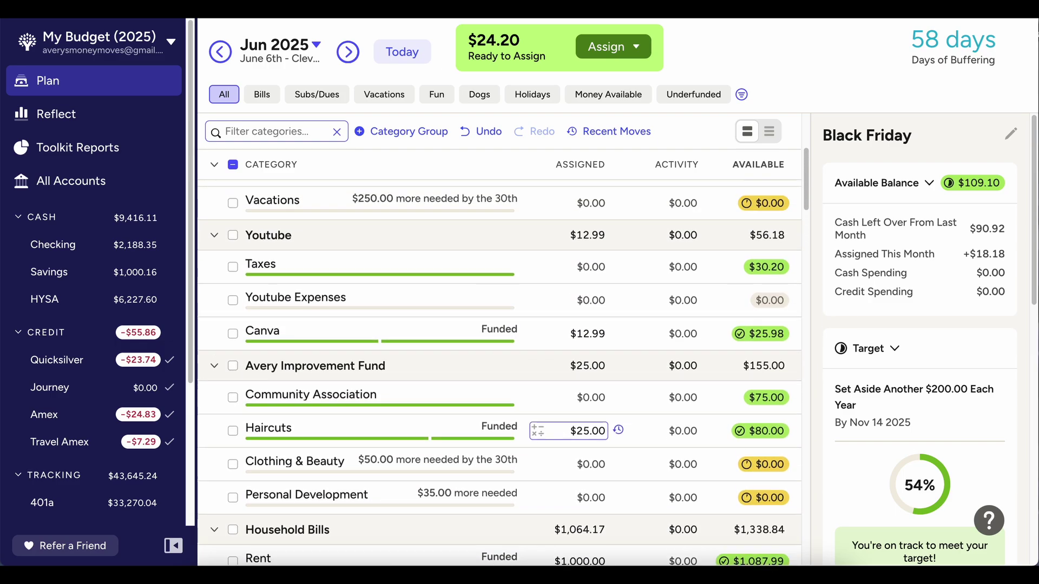
scroll(303, 460, "up", 5)
key("ctrl+f")
type("gift")
scroll(502, 381, "down", 3)
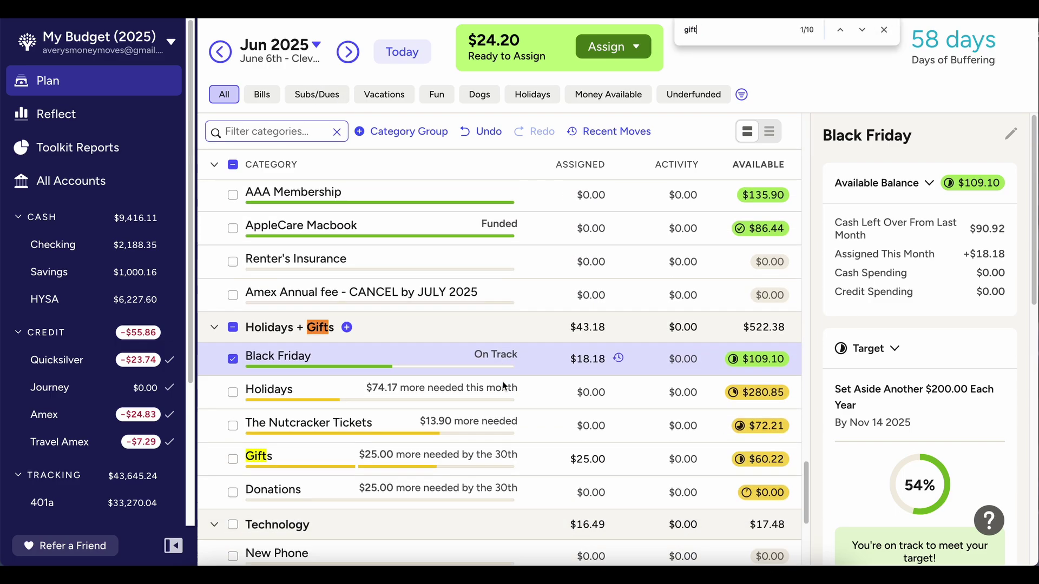
left_click(597, 382)
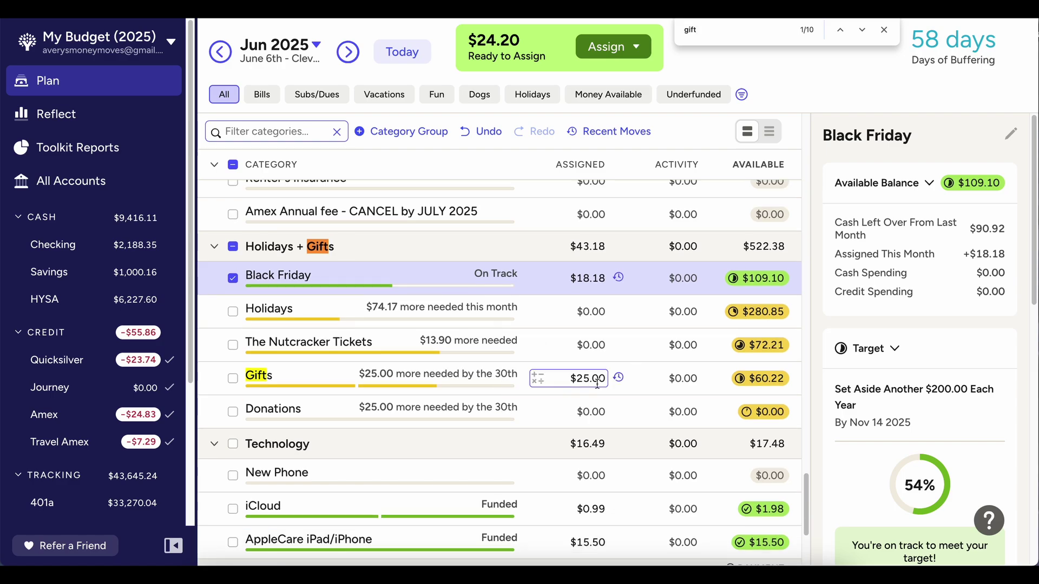
key("Right")
type("+25")
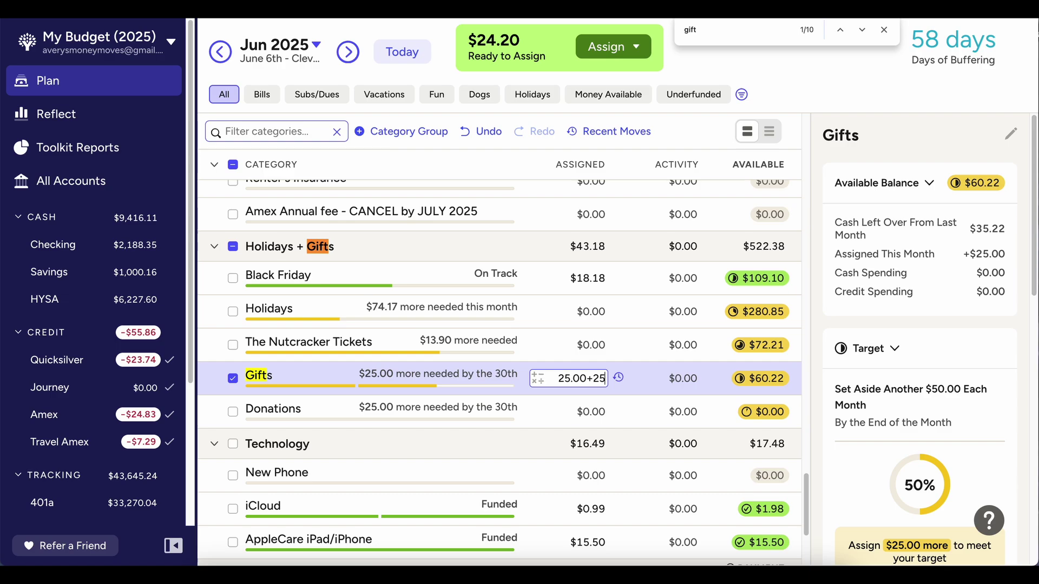
key("Return")
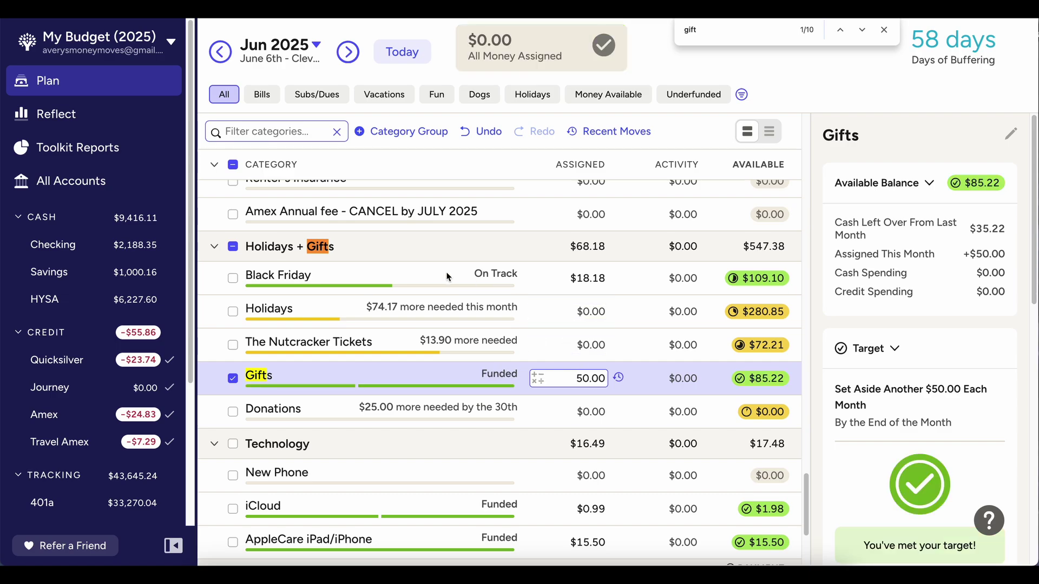
Undo the last increase to June's Gifts category and clear the category selection
left_click(481, 132)
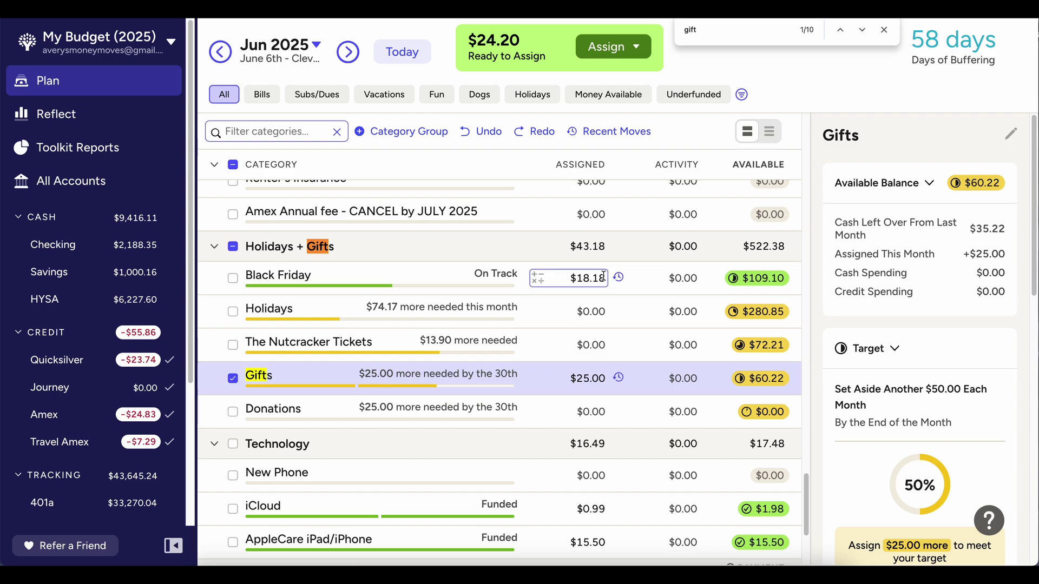
scroll(593, 241, "up", 15)
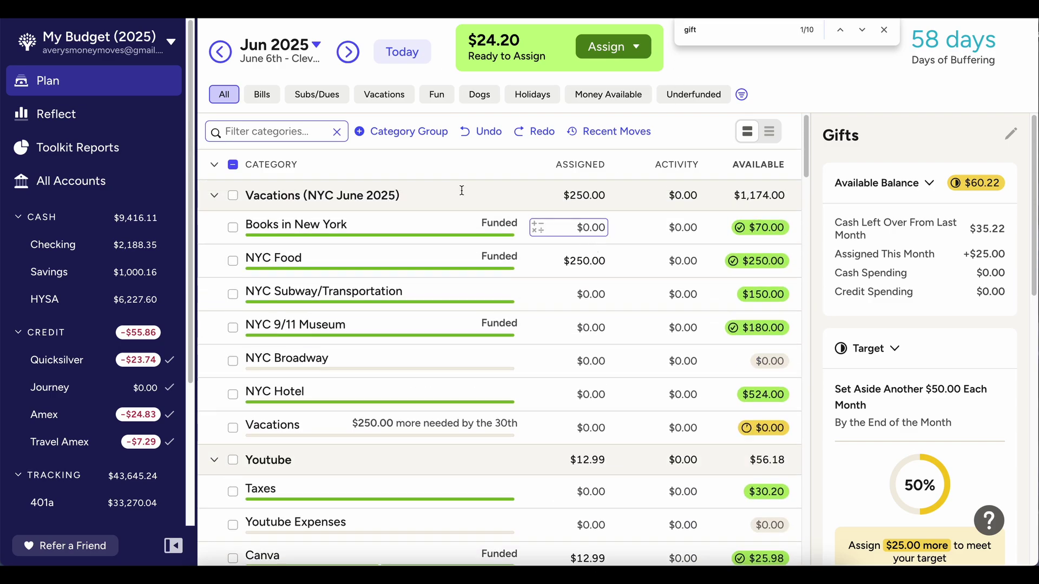
left_click(236, 167)
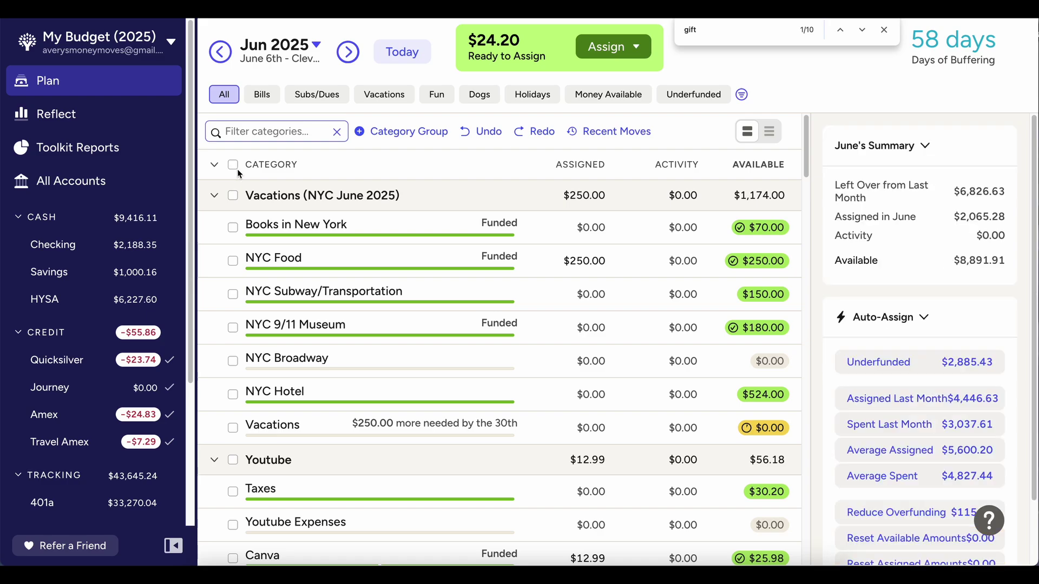
Review the history of recent money moves for May 24, 2025, down to the start of the previous day's entries
left_click(220, 57)
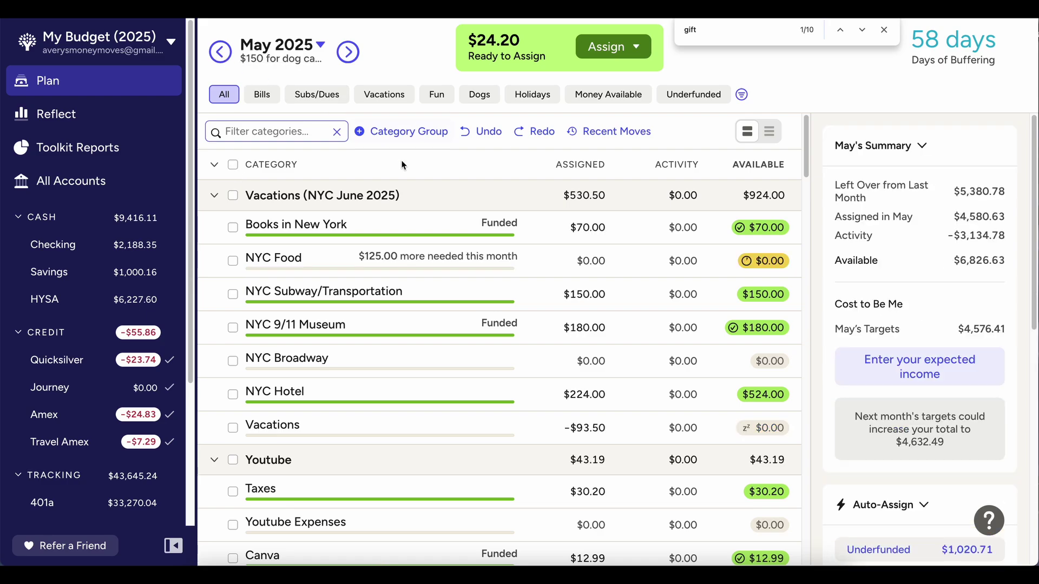
left_click(348, 51)
left_click(606, 133)
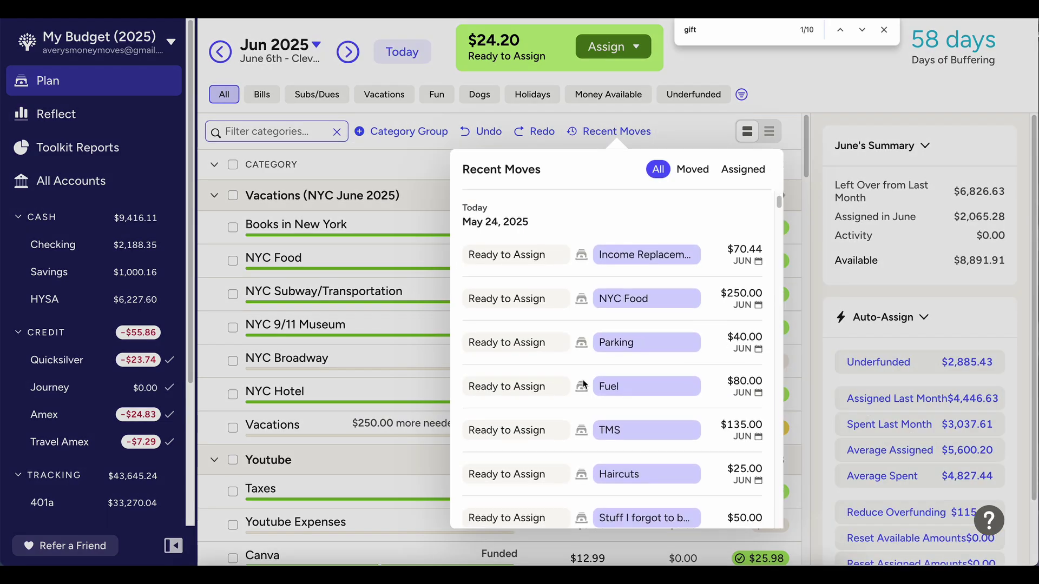
scroll(585, 385, "down", 3)
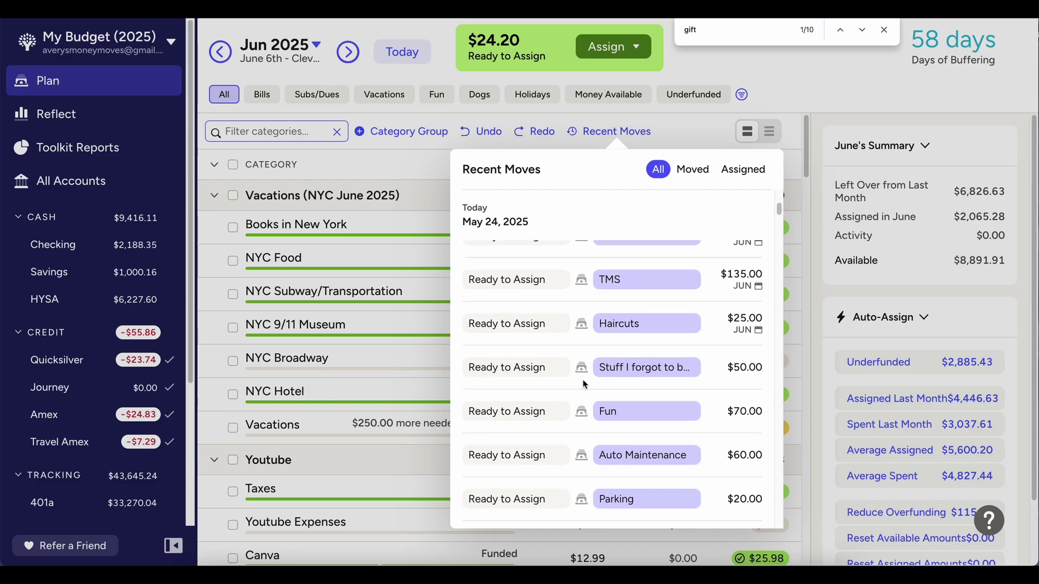
scroll(584, 385, "down", 2)
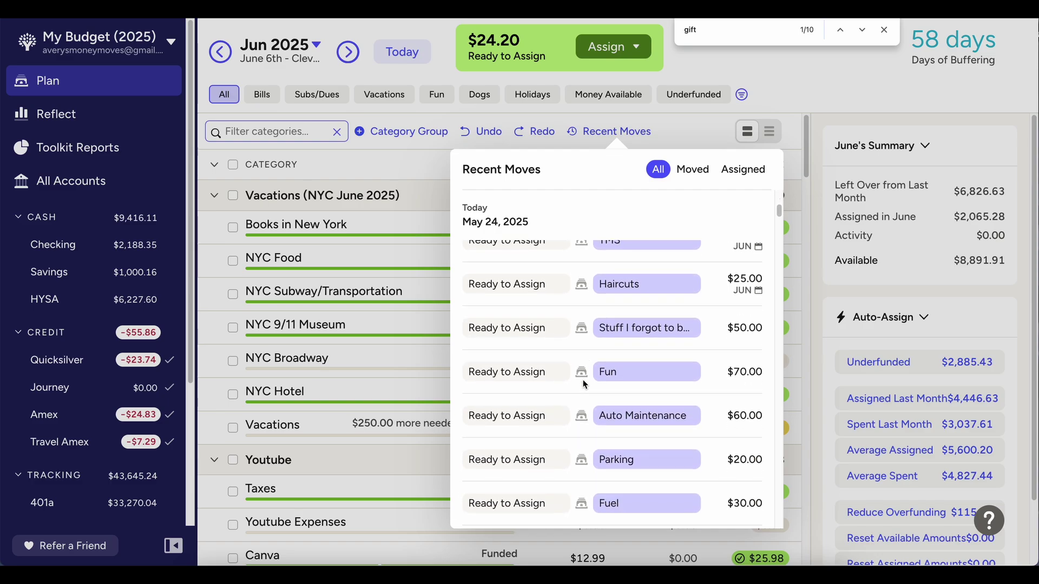
scroll(586, 359, "down", 3)
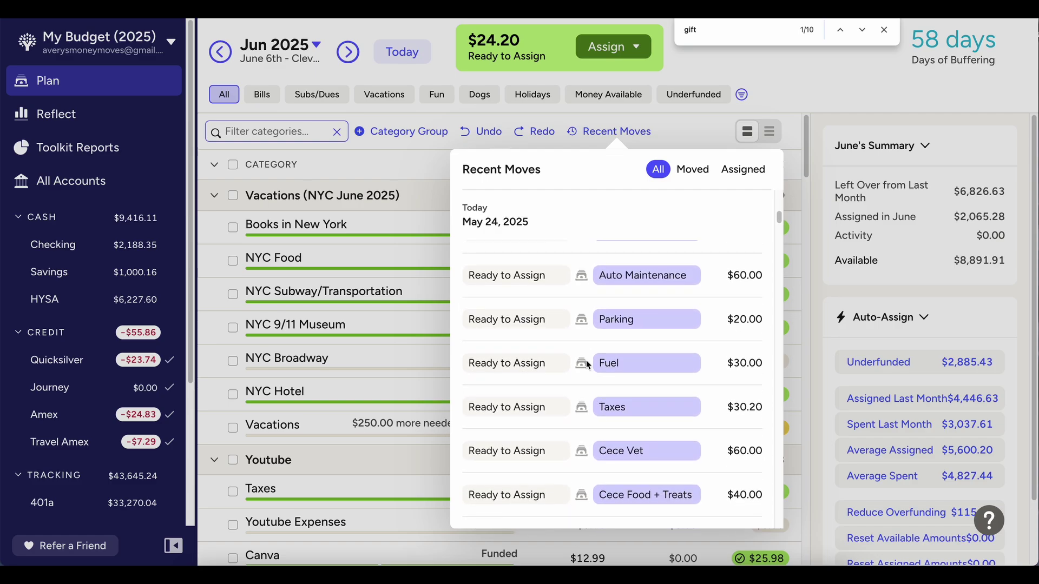
scroll(648, 401, "down", 2)
scroll(647, 395, "down", 2)
scroll(646, 367, "down", 2)
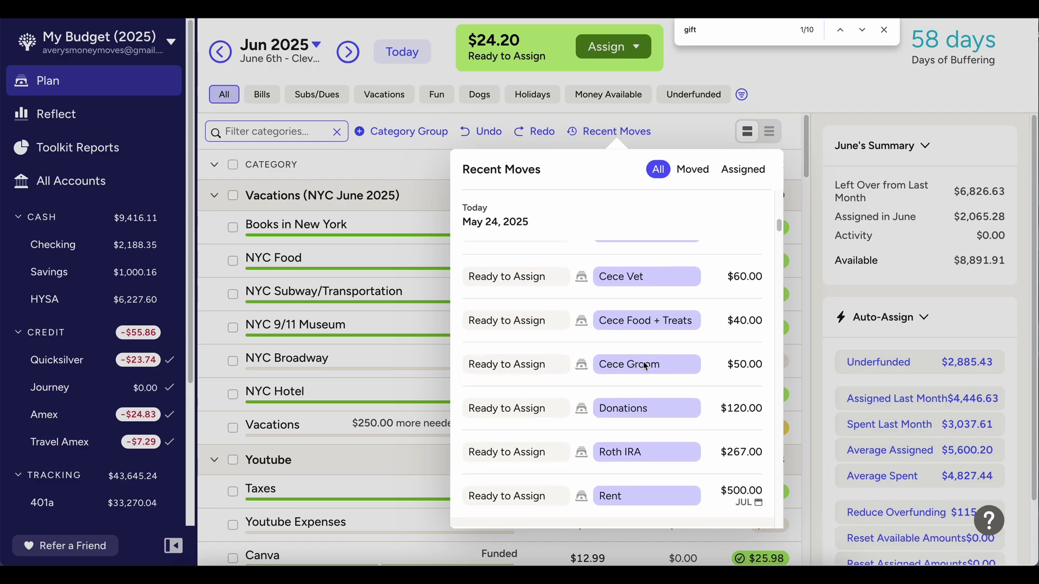
scroll(639, 339, "down", 2)
scroll(639, 337, "down", 1)
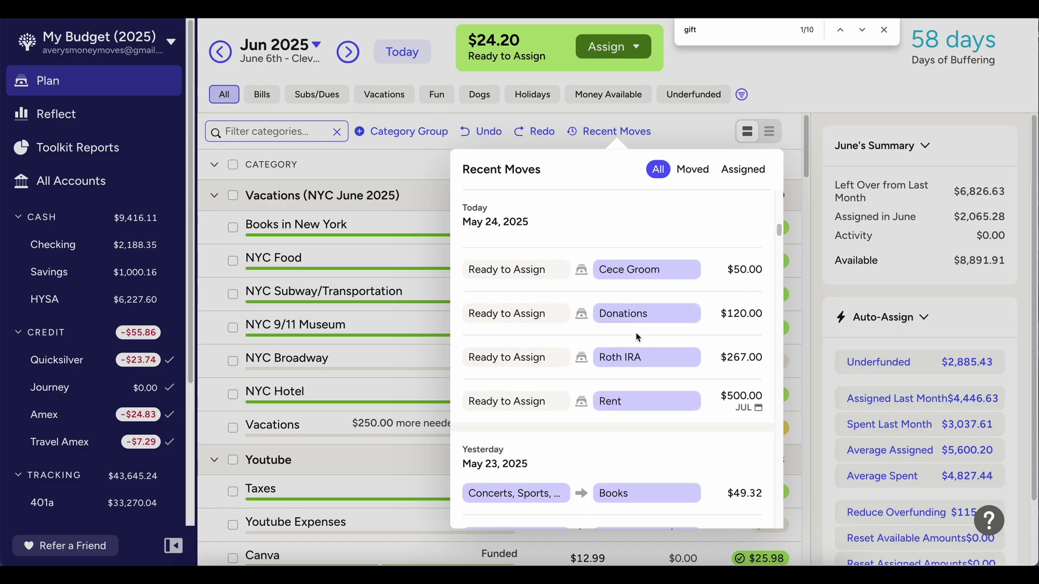
left_click(788, 95)
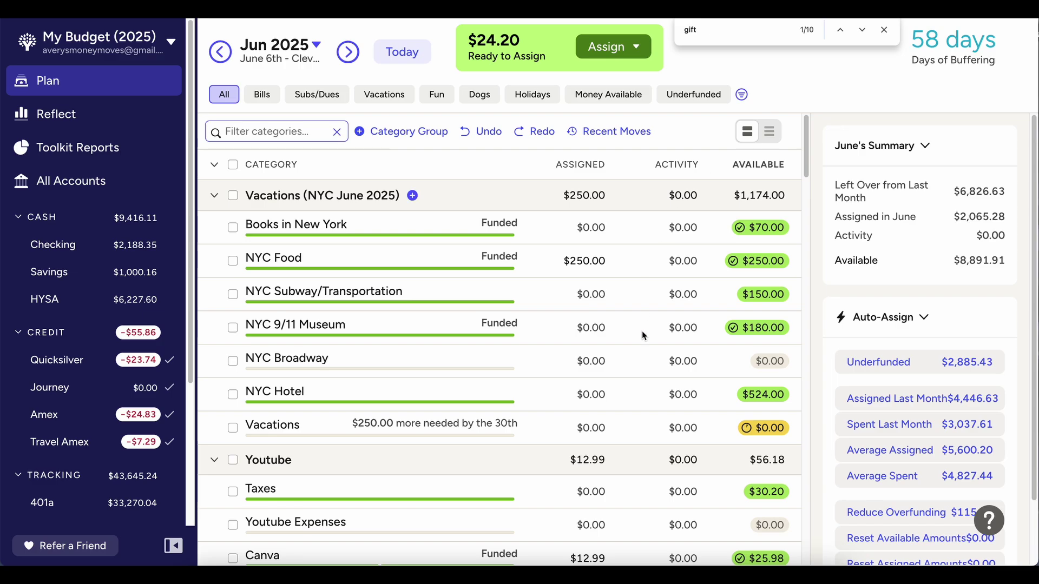
Assign $13.90 to The Nutcracker Tickets in June's Holidays + Gifts group and clear the selection
scroll(655, 371, "down", 10)
scroll(655, 371, "down", 5)
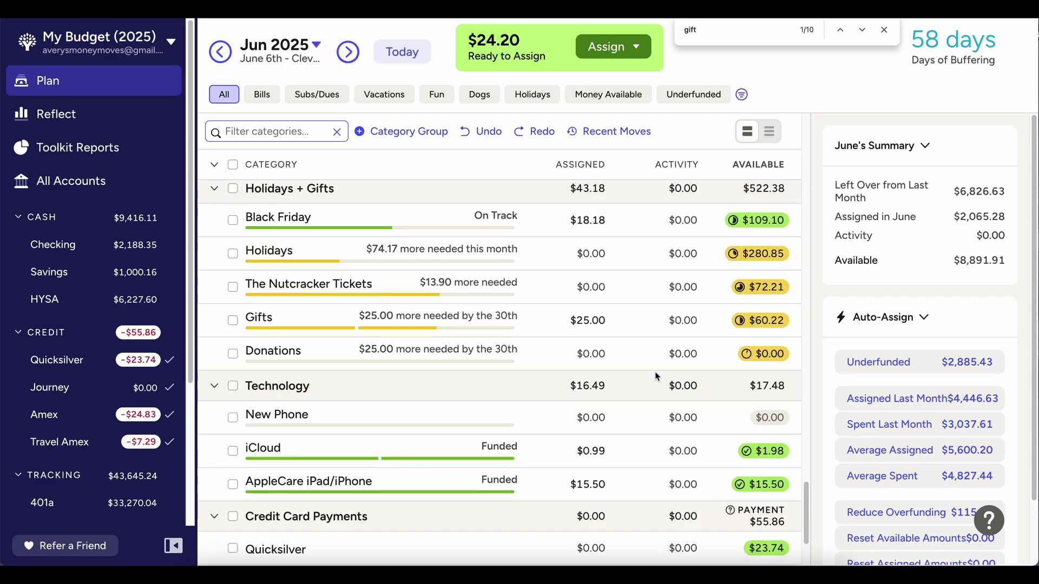
scroll(595, 395, "up", 1)
scroll(596, 395, "up", 1)
left_click(591, 319)
type("13.0")
key("BackSpace")
key("BackSpace")
type(".9")
key("Return")
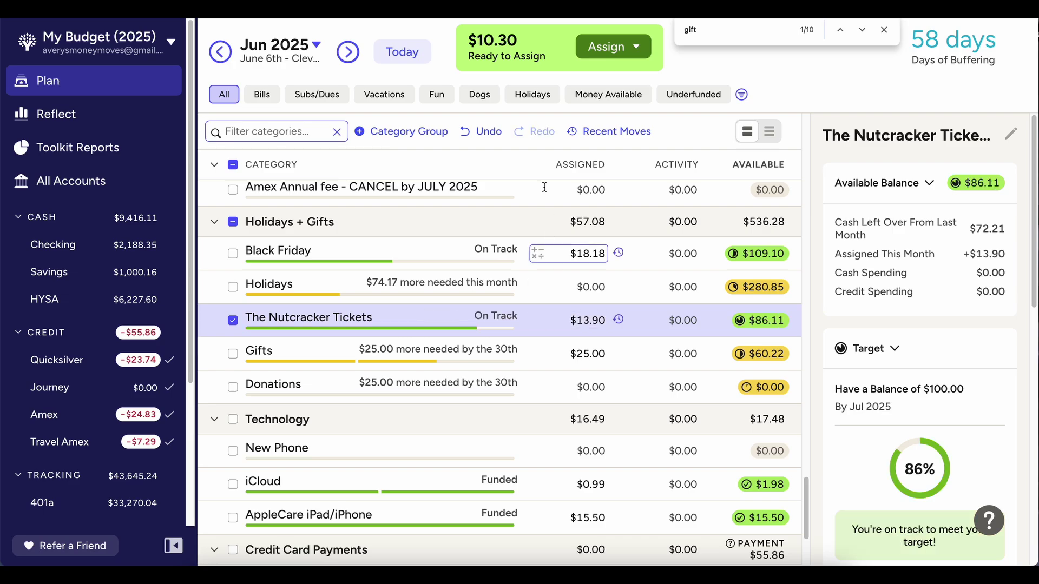
left_click(234, 221)
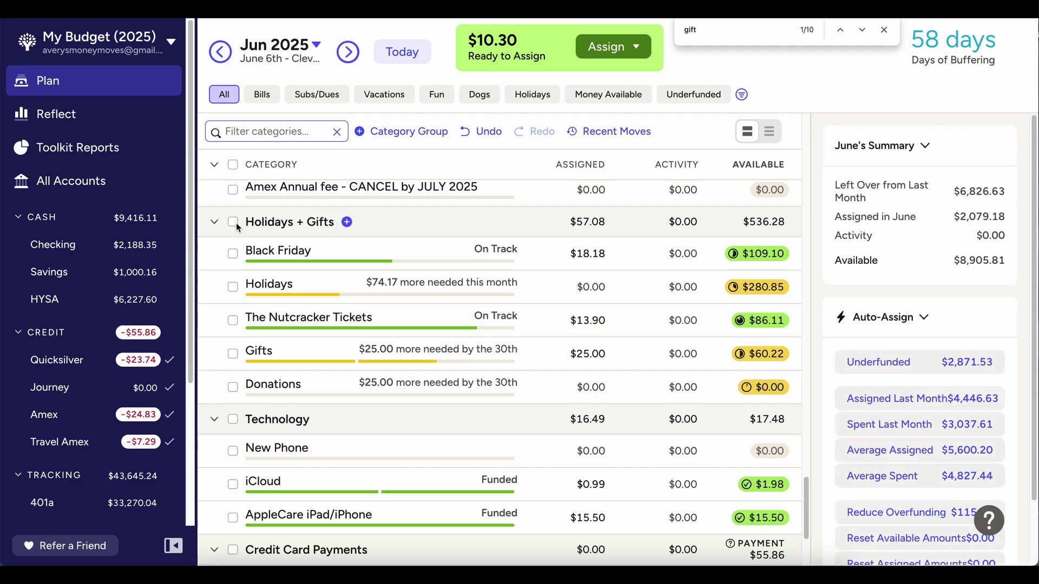
Add $0.68 to the amount assigned to the Books category in May's FUN group
scroll(295, 295, "up", 4)
scroll(295, 295, "up", 9)
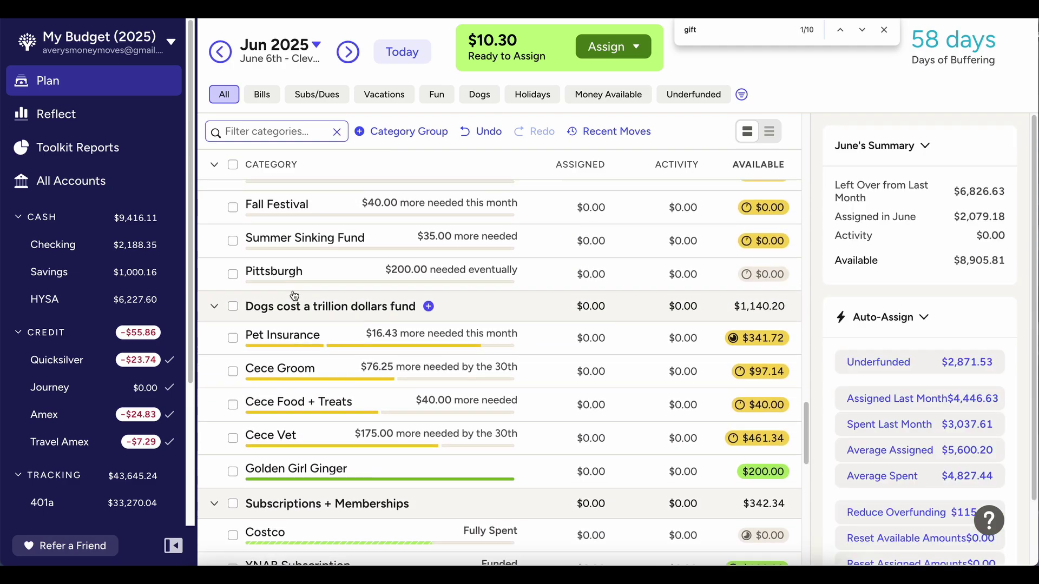
left_click(594, 343)
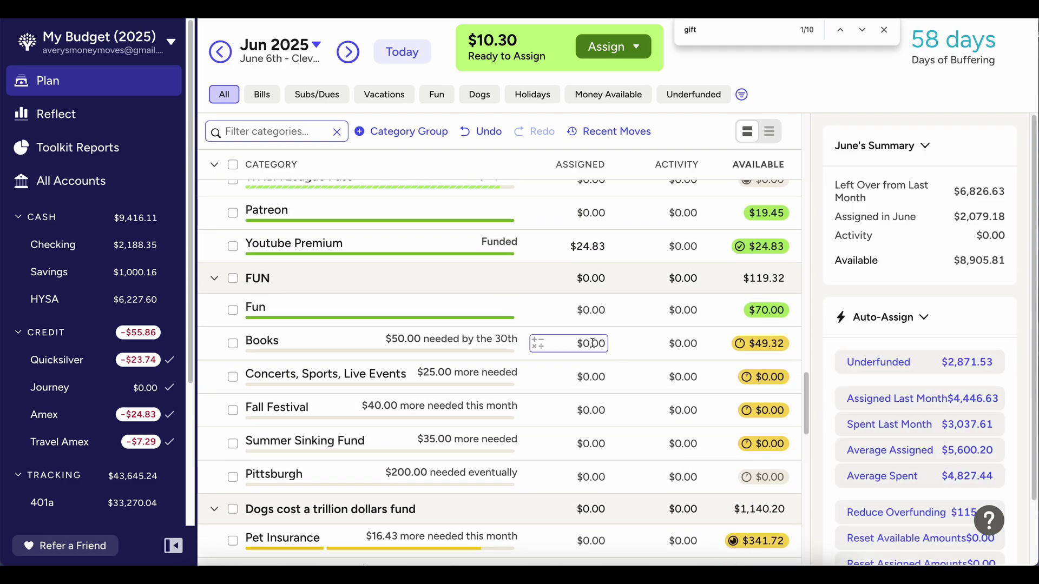
left_click(220, 51)
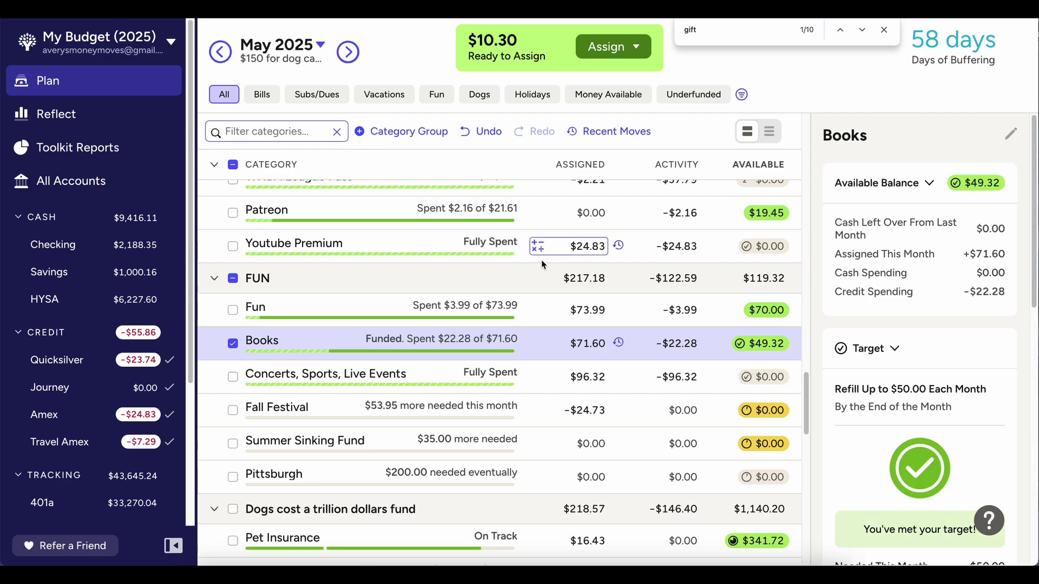
left_click(594, 377)
type("+")
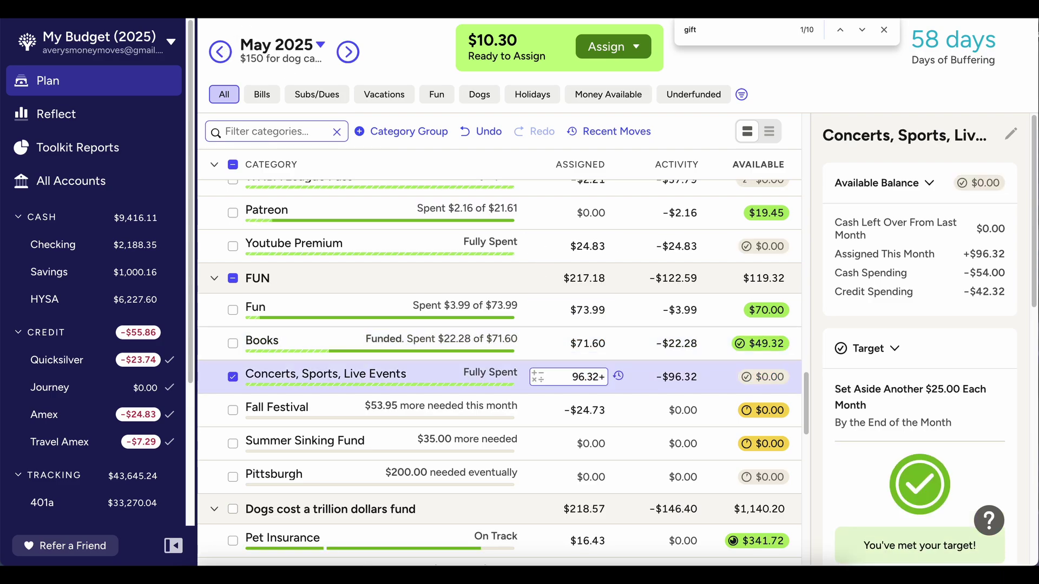
left_click(603, 342)
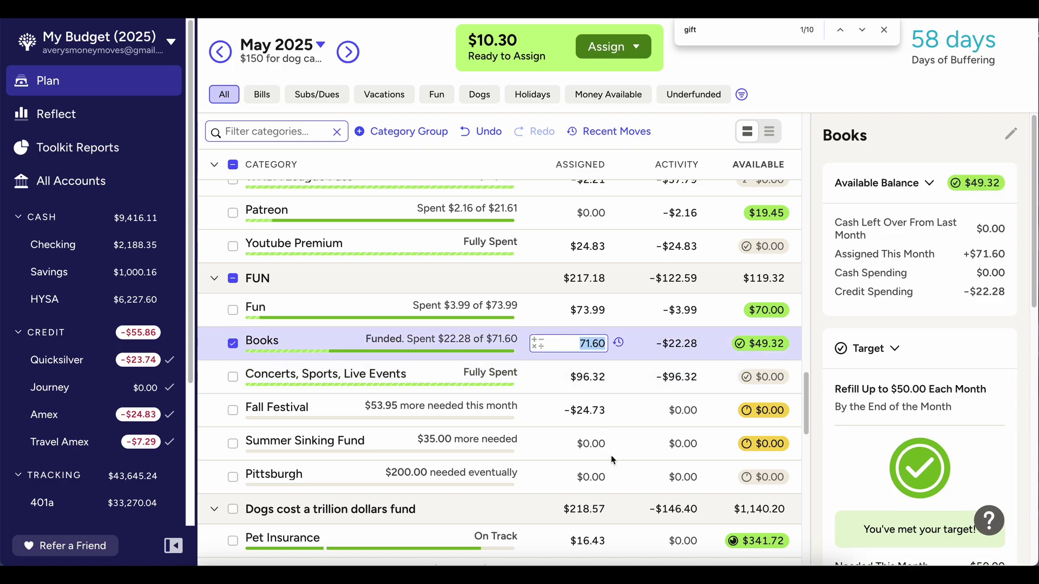
key("Right")
type("+0.68")
key("Return")
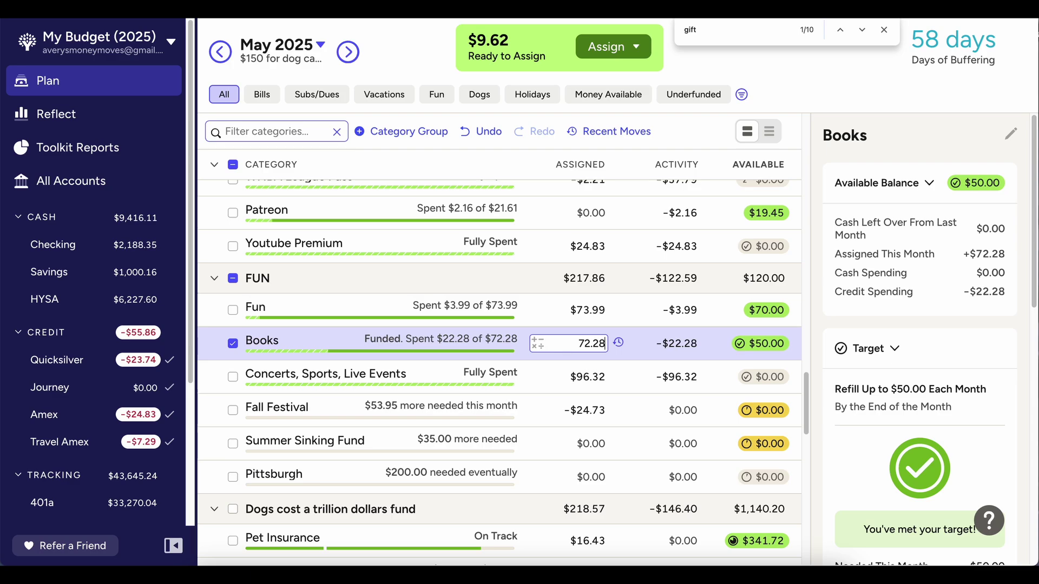
Add $9.62 to the amount assigned to "Stuff I forgot to budget for" in May's Household Bills group
scroll(499, 370, "up", 15)
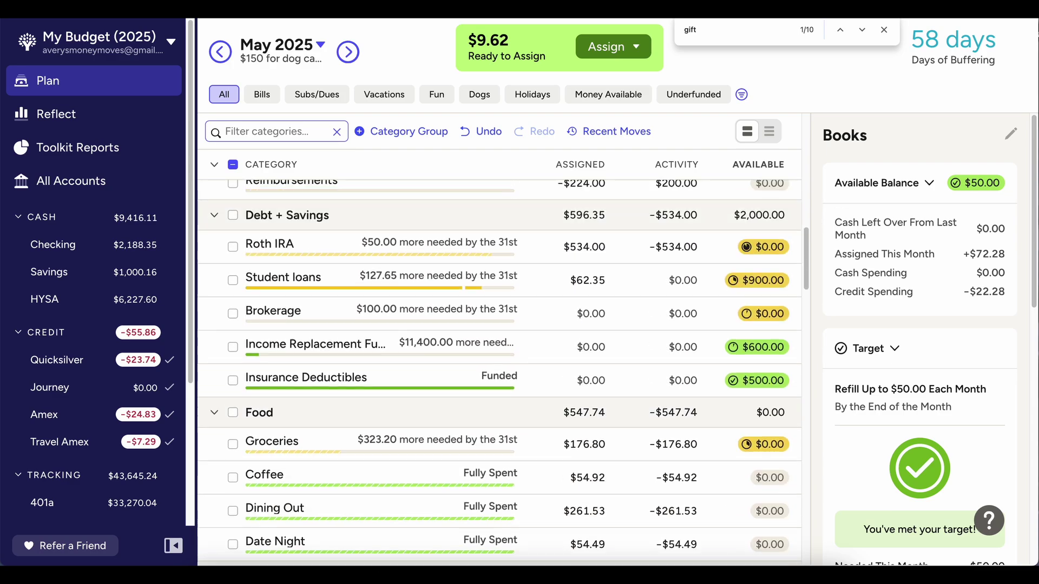
scroll(621, 448, "up", 1)
scroll(621, 448, "down", 2)
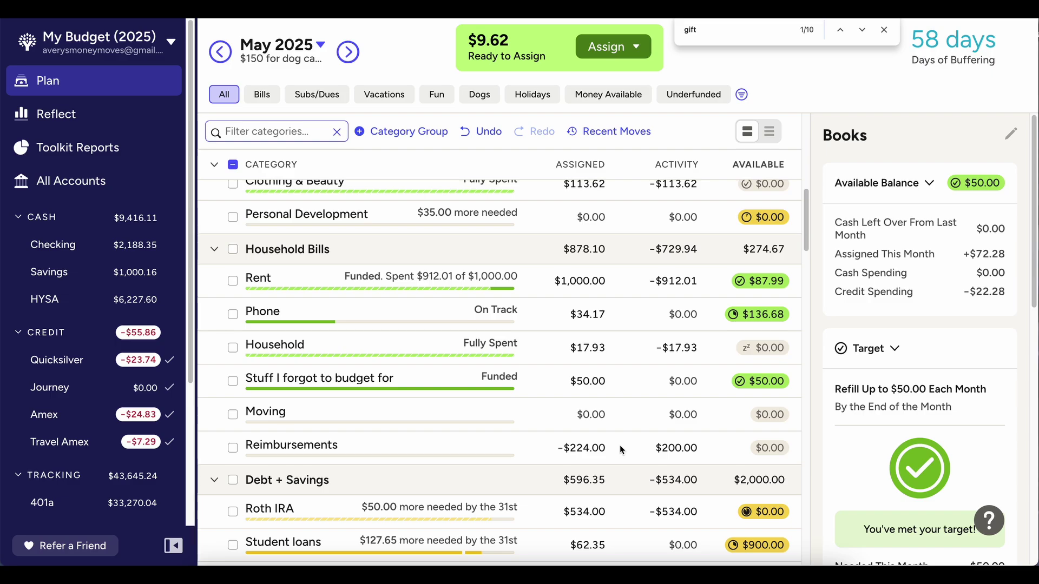
left_click(604, 352)
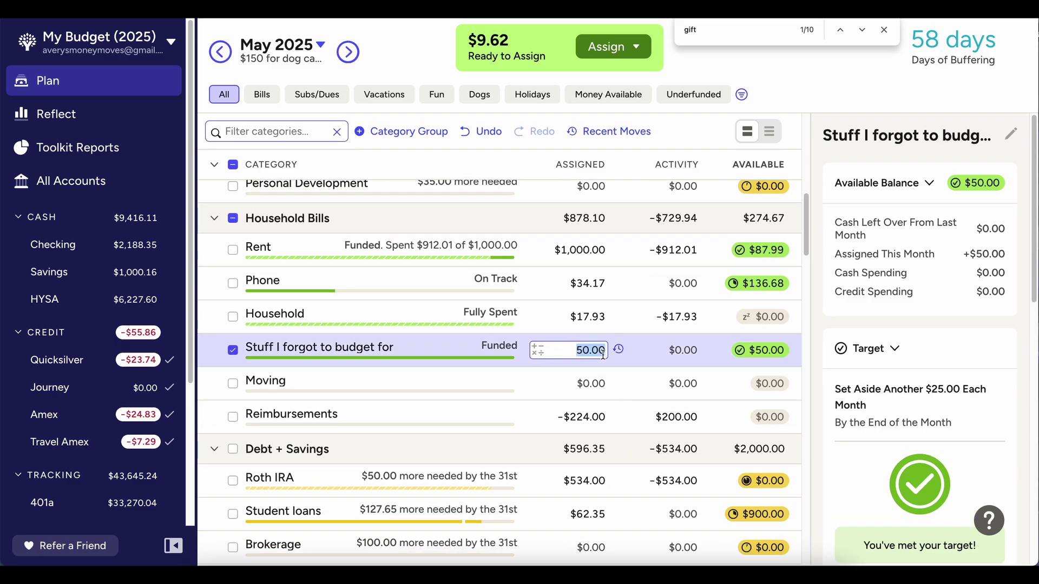
left_click(604, 353)
type("+9.62")
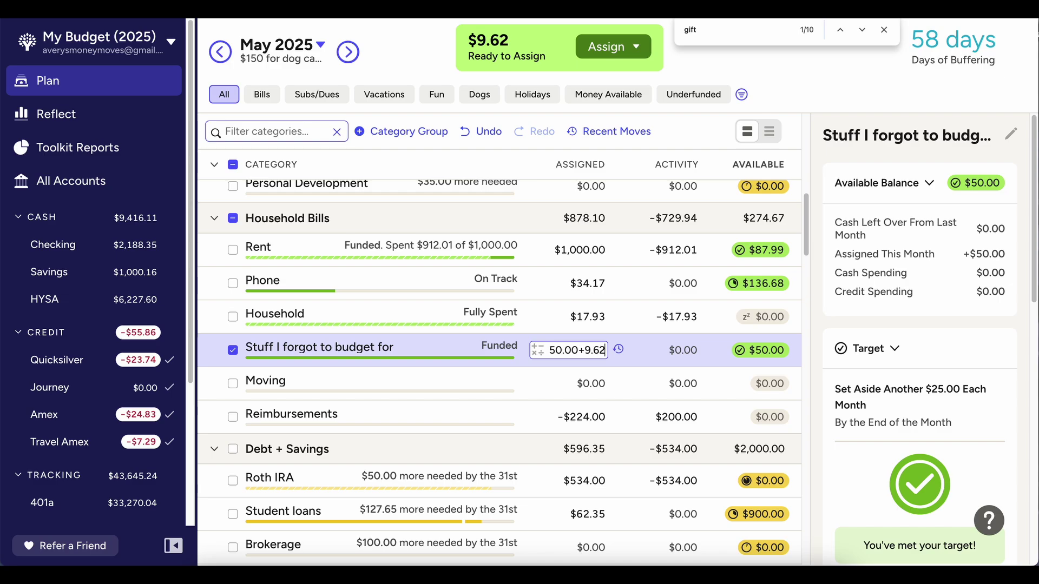
key("Return")
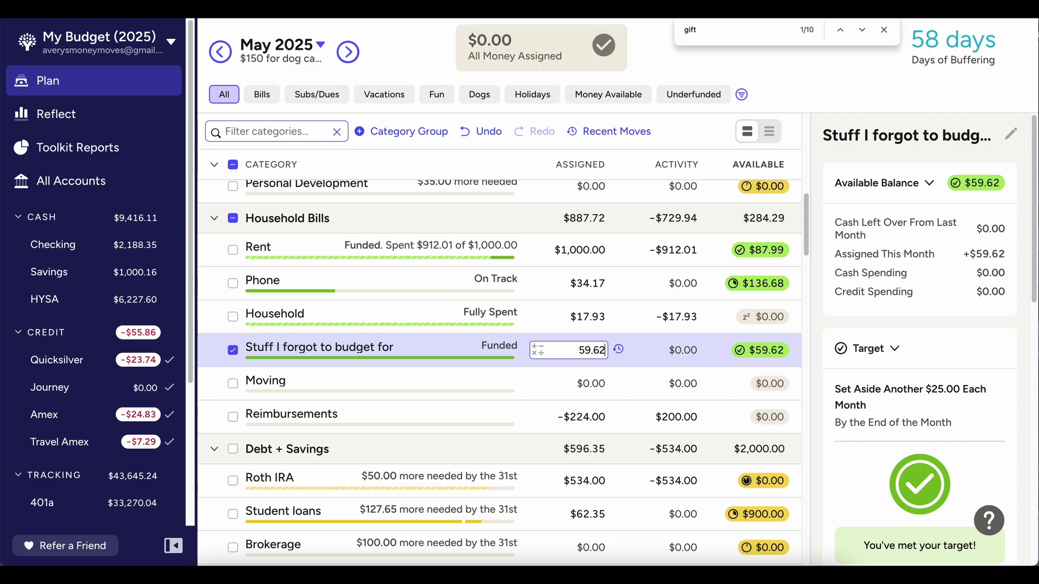